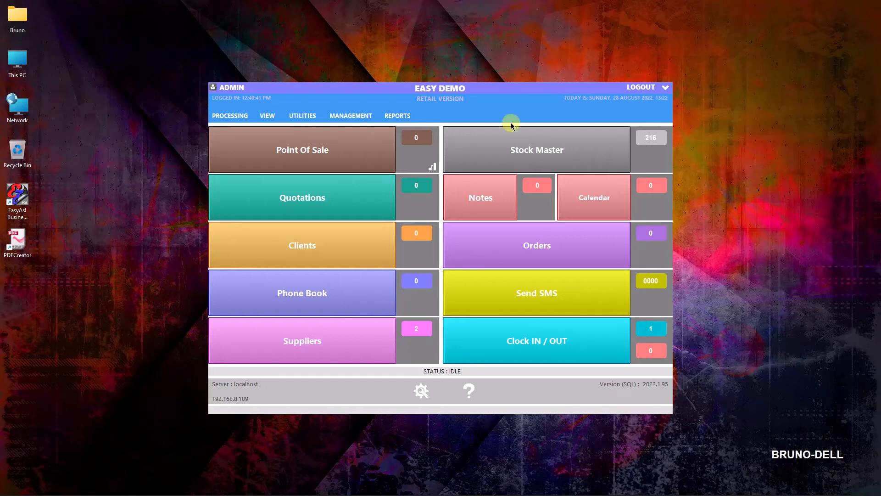
Open Stock Master and search the stock items by description for "beans".
{"action": "left_click", "coordinate": [546, 148]}
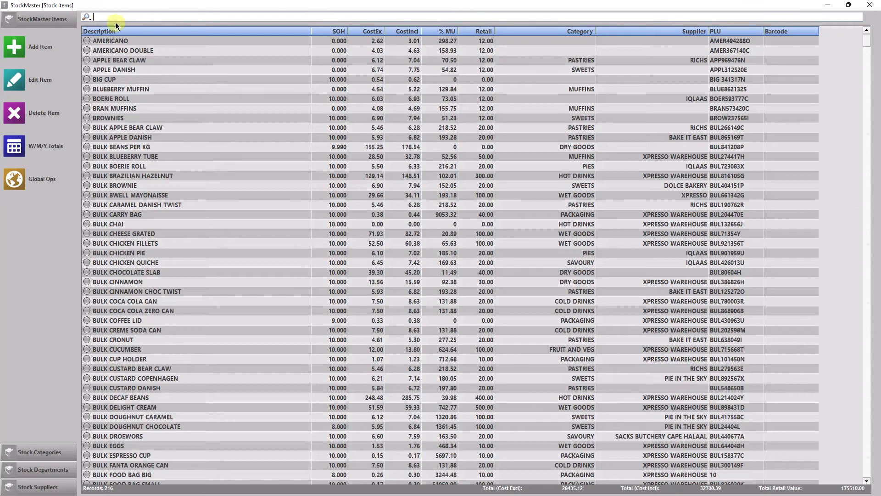
{"action": "left_click", "coordinate": [88, 17]}
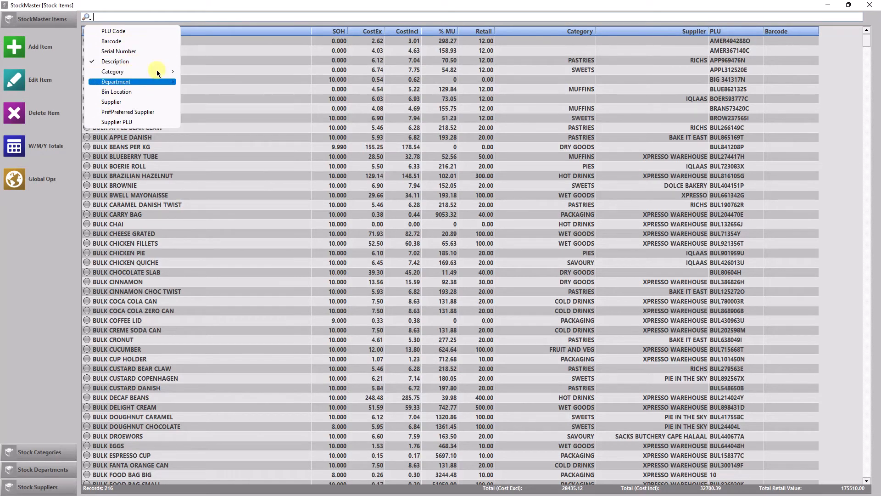
{"action": "left_click", "coordinate": [257, 15]}
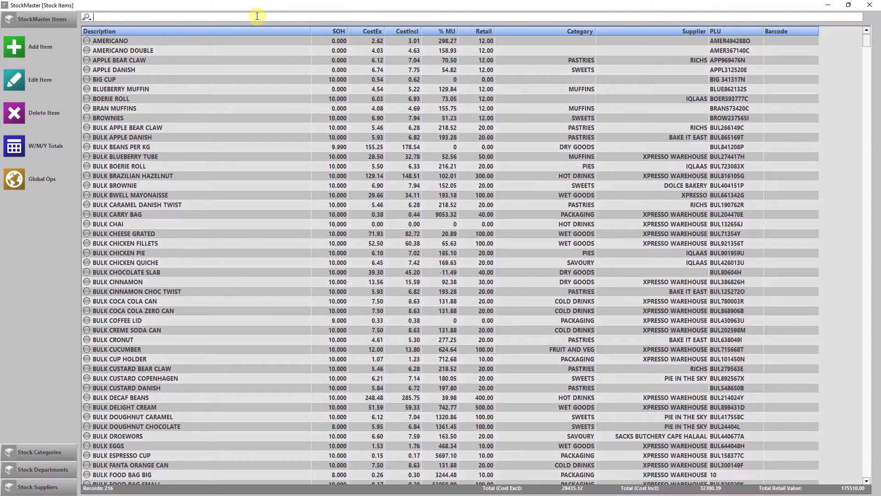
{"action": "type", "text": "beans"}
{"action": "key", "text": "Return"}
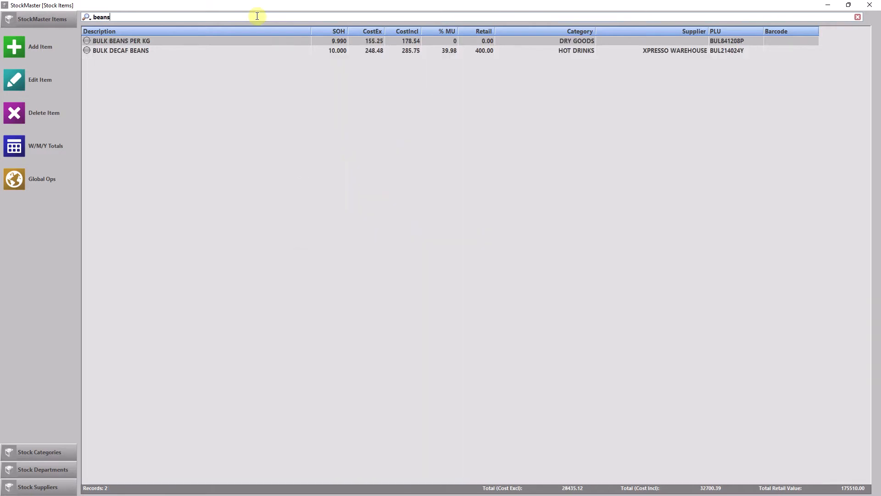
Clear the item search to list all stock items again.
{"action": "key", "text": "BackSpace"}
{"action": "key", "text": "BackSpace"}
{"action": "key", "text": "BackSpace"}
{"action": "key", "text": "BackSpace"}
{"action": "key", "text": "BackSpace"}
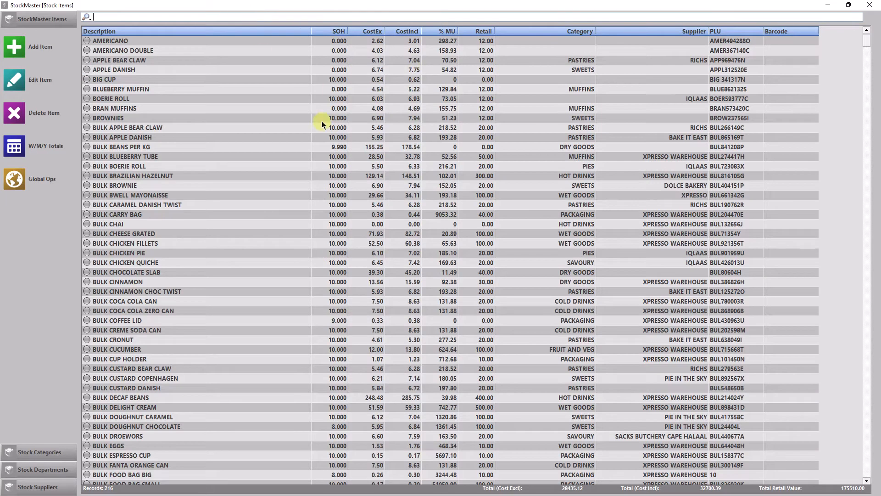
Jump through the item list to the descriptions starting with C and with G, and return to the start of the list.
{"action": "left_click", "coordinate": [144, 252]}
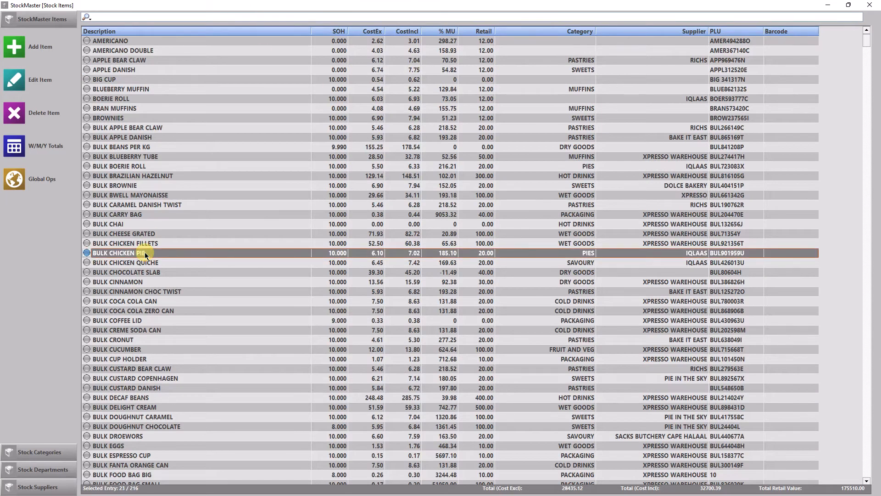
{"action": "key", "text": "c"}
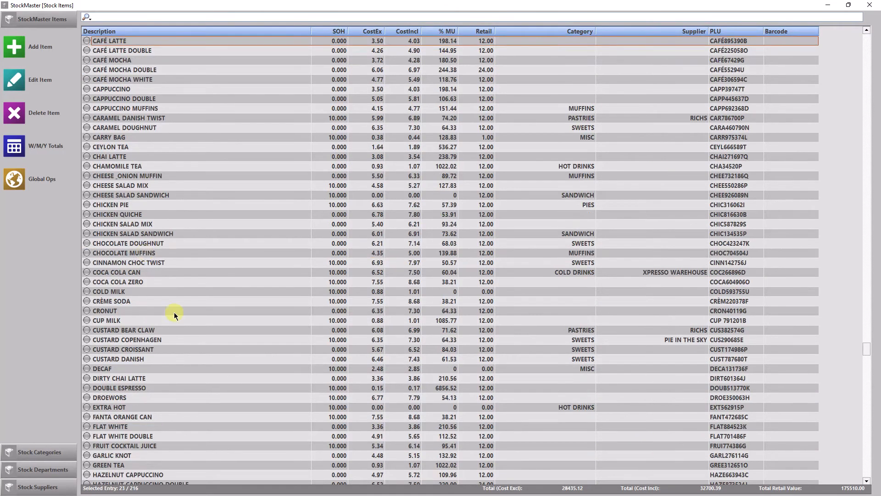
{"action": "left_click", "coordinate": [134, 254]}
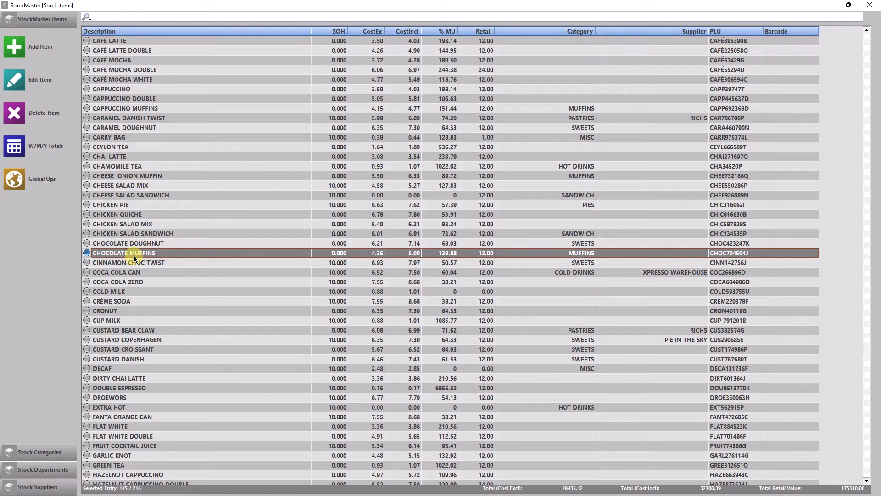
{"action": "key", "text": "g"}
{"action": "scroll", "coordinate": [268, 249], "scroll_direction": "up", "scroll_amount": 11}
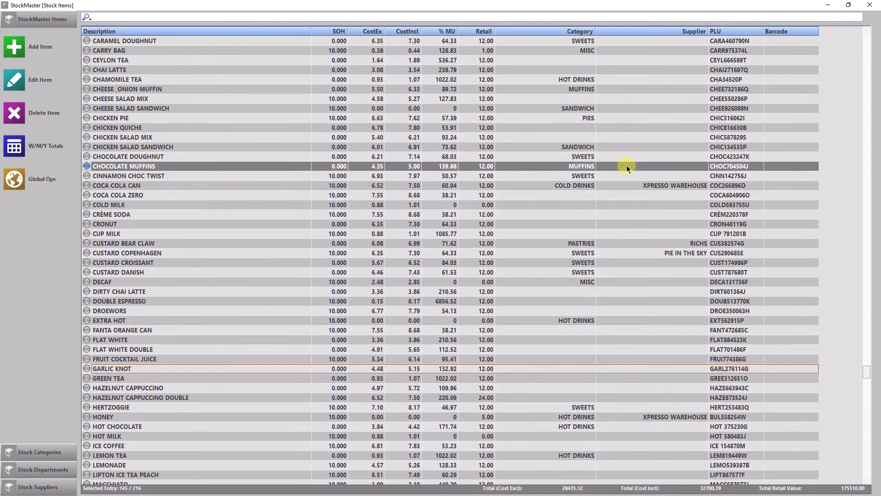
{"action": "left_click_drag", "start_coordinate": [867, 370], "coordinate": [866, 39]}
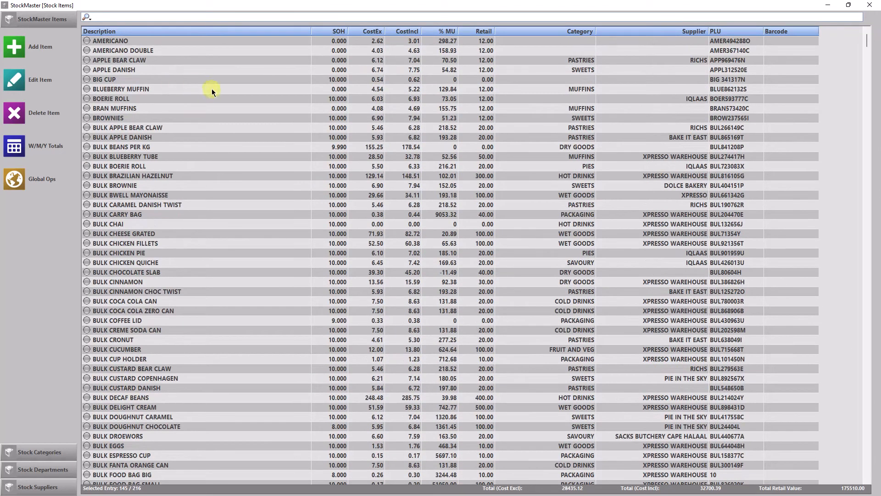
Select the continuous range of stock items from BULK APPLE DANISH through BULK CHEESE GRATED.
{"action": "left_click", "coordinate": [288, 69]}
{"action": "left_click_drag", "start_coordinate": [496, 140], "coordinate": [297, 230]}
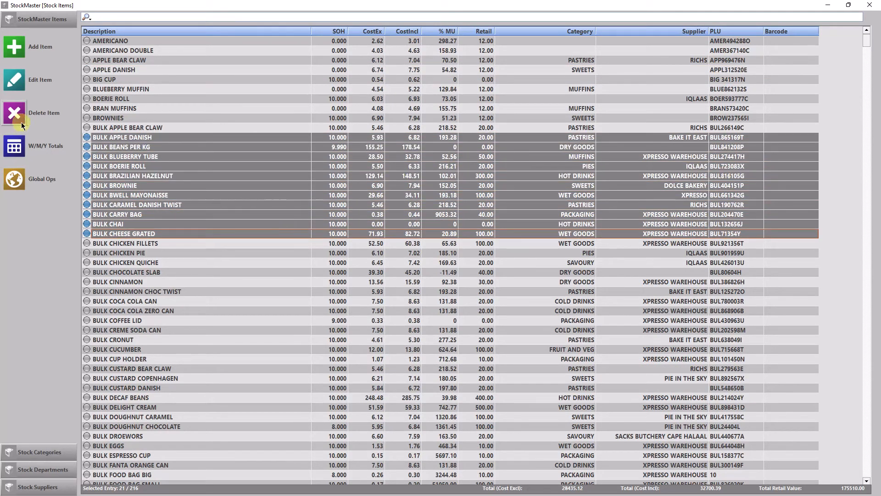
Select BLUEBERRY MUFFIN, BULK BROWNIE, BULK CHOCOLATE SLAB, BULK BLUEBERRY TUBE and BULK CARRY BAG together, and reduce the selection to BROWNIES.
{"action": "left_click", "coordinate": [204, 88]}
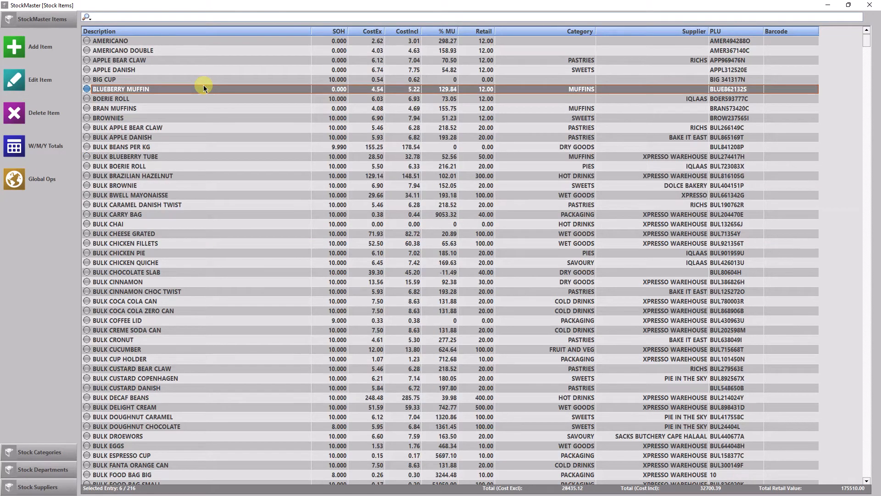
{"action": "left_click", "coordinate": [202, 185], "text": "ctrl"}
{"action": "left_click", "coordinate": [208, 272], "text": "ctrl"}
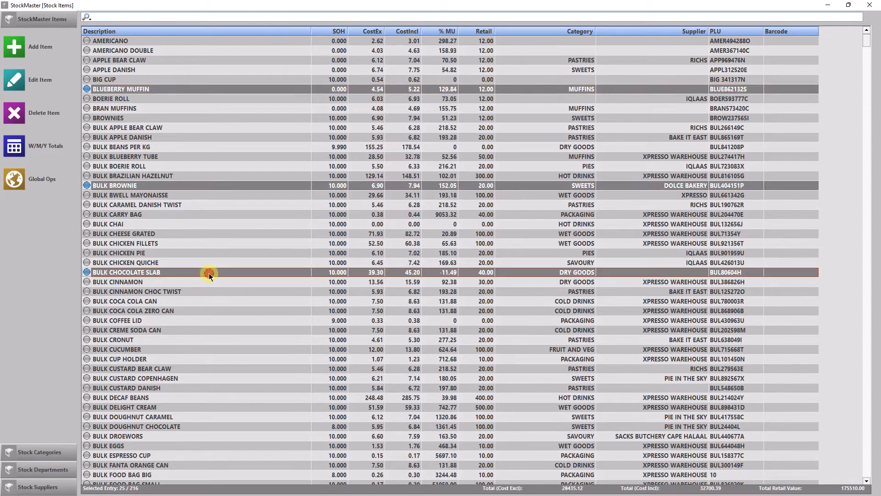
{"action": "left_click", "coordinate": [227, 156], "text": "ctrl"}
{"action": "left_click", "coordinate": [224, 214], "text": "ctrl"}
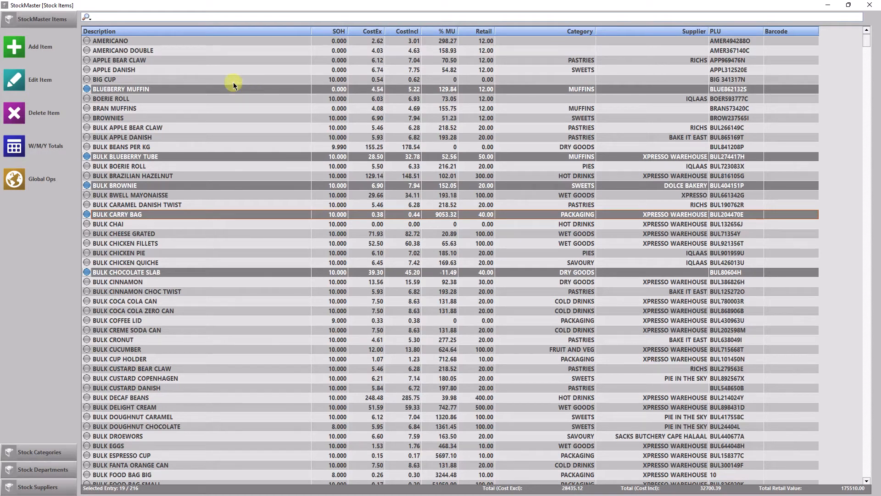
{"action": "left_click", "coordinate": [266, 118]}
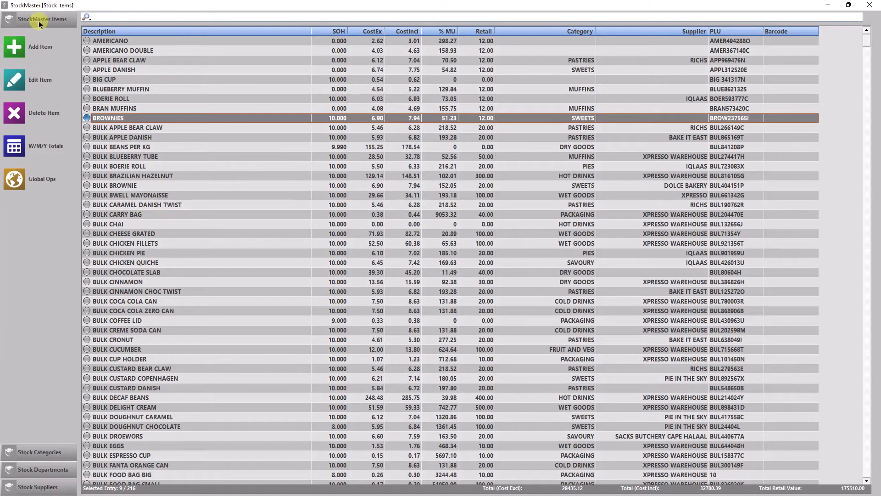
Look through the stock categories, departments and suppliers lists, and return to the stock items.
{"action": "left_click", "coordinate": [42, 452]}
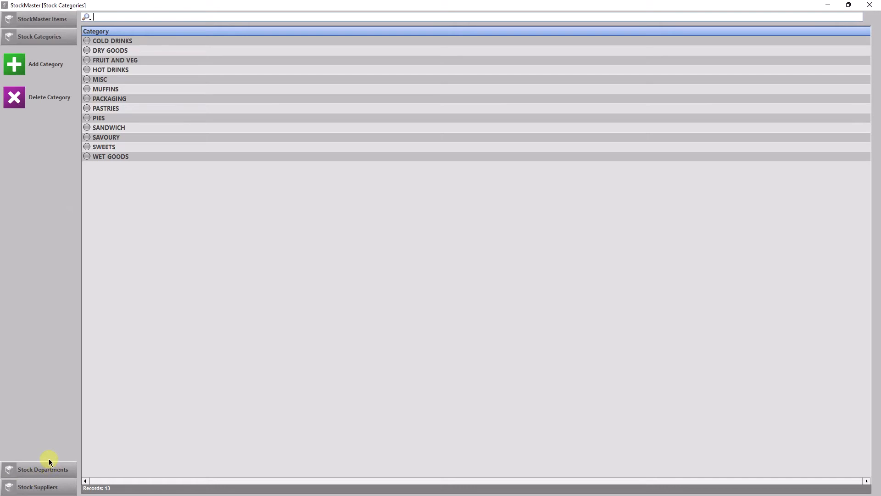
{"action": "left_click", "coordinate": [43, 470]}
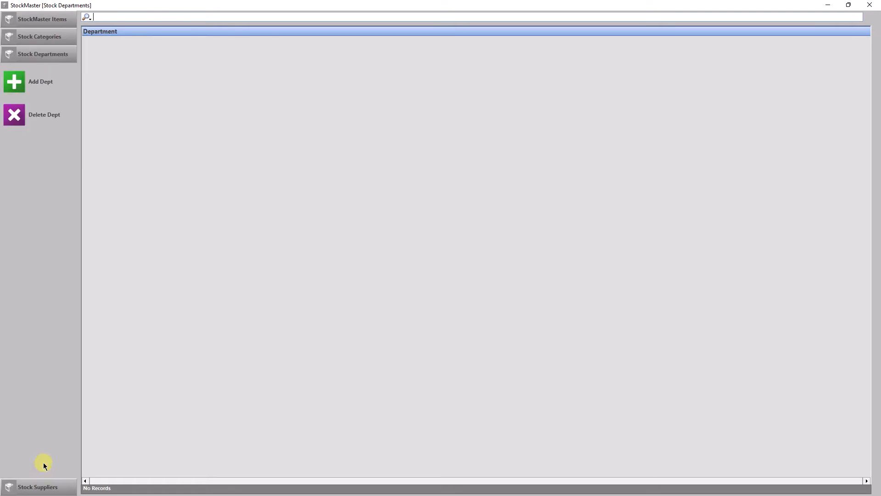
{"action": "left_click", "coordinate": [33, 486]}
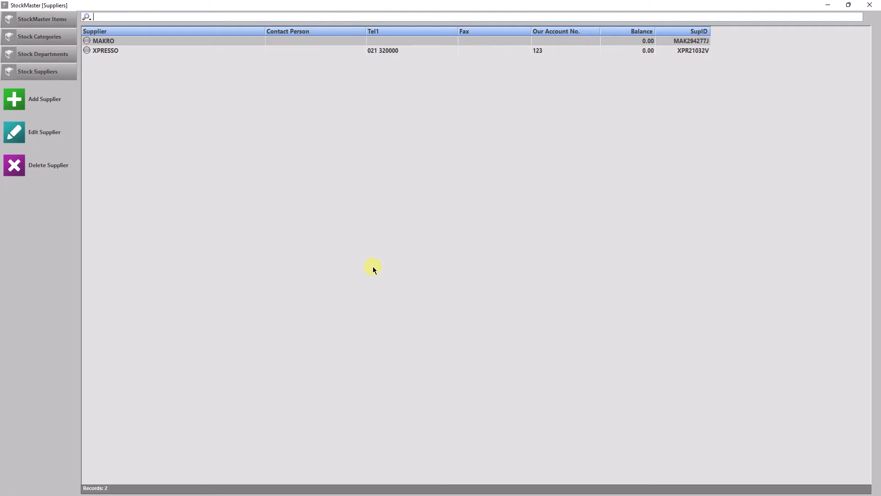
{"action": "left_click", "coordinate": [27, 20]}
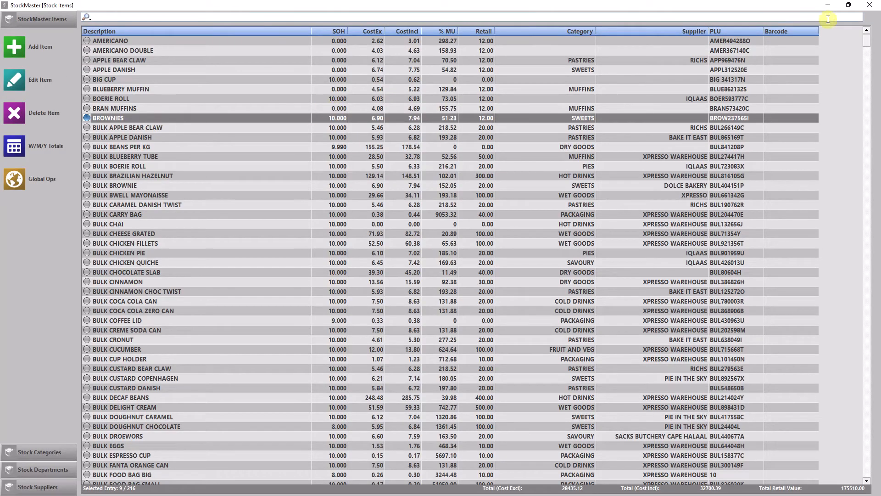
{"action": "mouse_move", "coordinate": [864, 41]}
{"action": "left_mouse_down"}
{"action": "mouse_move", "coordinate": [866, 344]}
{"action": "mouse_move", "coordinate": [864, 41]}
{"action": "left_mouse_up"}
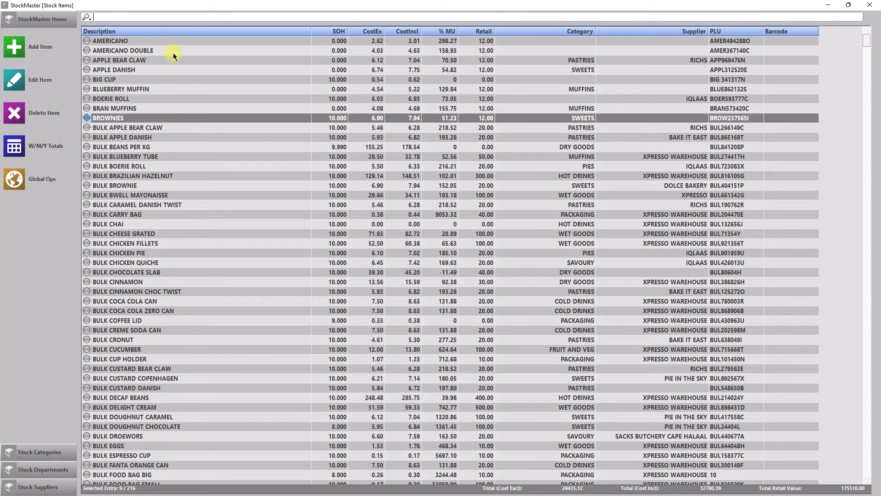
Start a new stock item with an automatic PLU code and no barcode.
{"action": "left_click", "coordinate": [14, 47]}
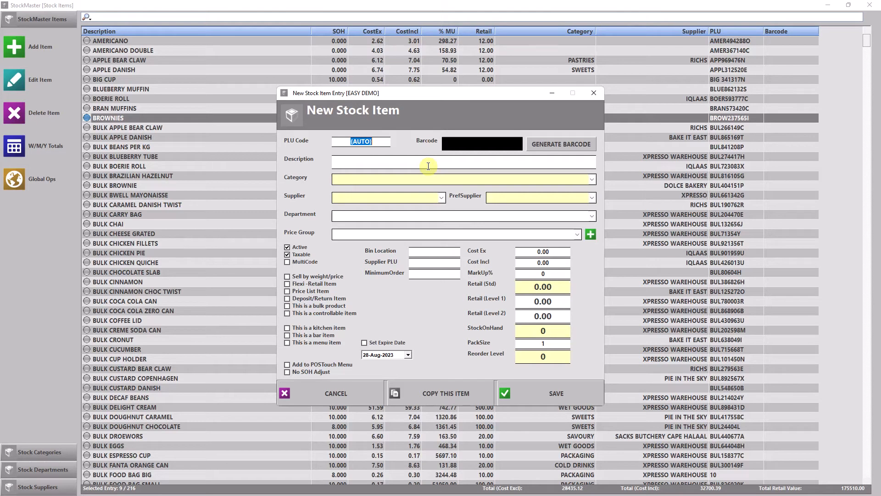
{"action": "type", "text": "r23"}
{"action": "left_click_drag", "start_coordinate": [379, 141], "coordinate": [335, 141]}
{"action": "key", "text": "BackSpace"}
{"action": "left_click", "coordinate": [474, 140]}
Describe the new item as "calculator big button" and set its category to "electronics".
{"action": "left_click", "coordinate": [347, 161]}
{"action": "type", "text": "calculator "}
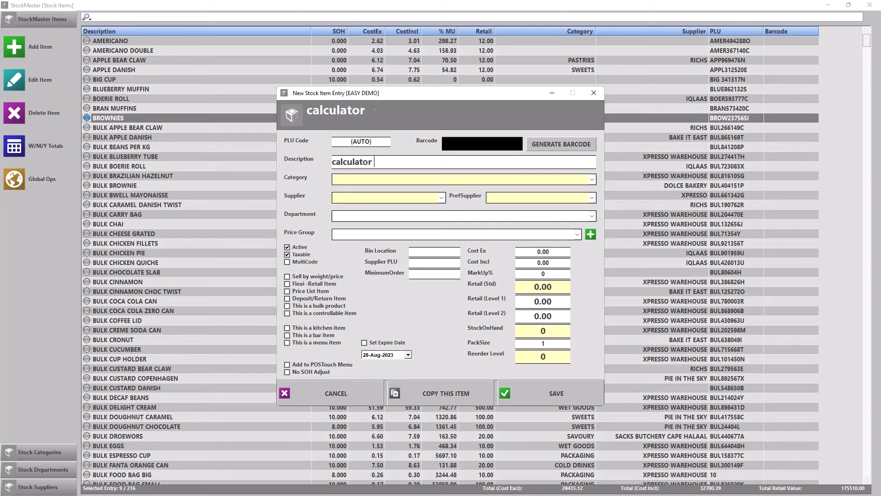
{"action": "type", "text": "big button"}
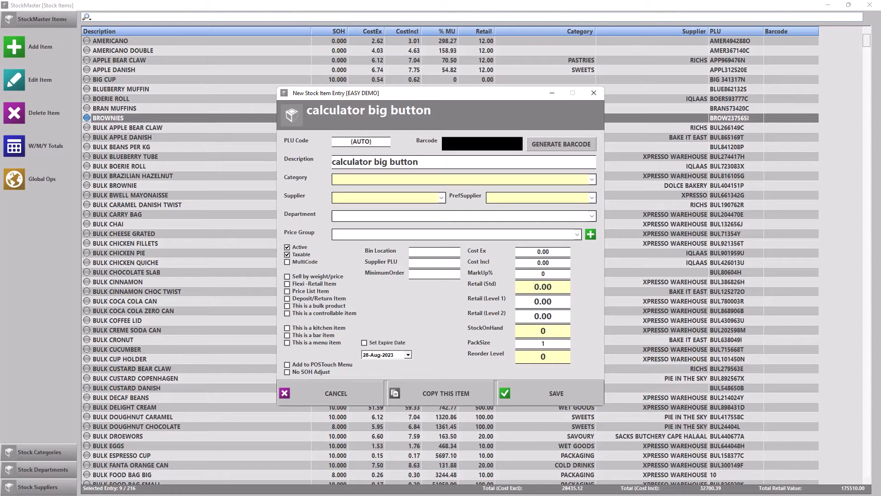
{"action": "key", "text": "Tab"}
{"action": "type", "text": "electronics"}
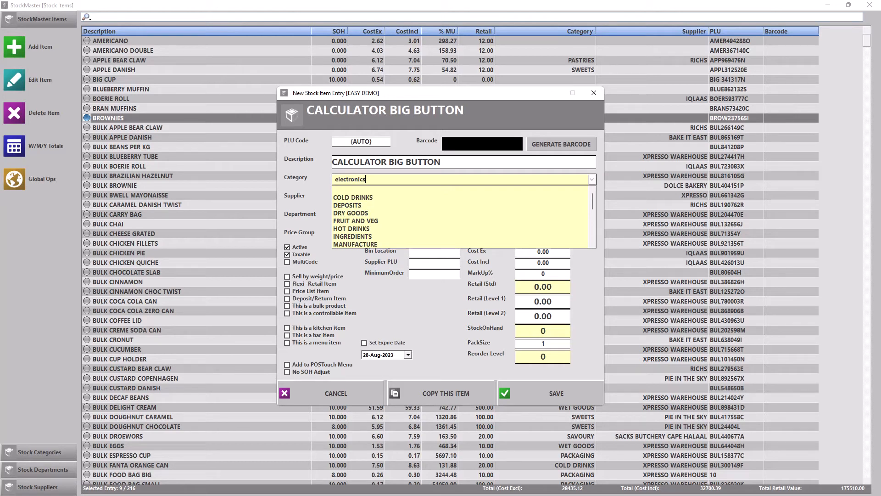
Set the new item's supplier to MAKRO, with the preferred supplier, department and price group left blank.
{"action": "key", "text": "Tab"}
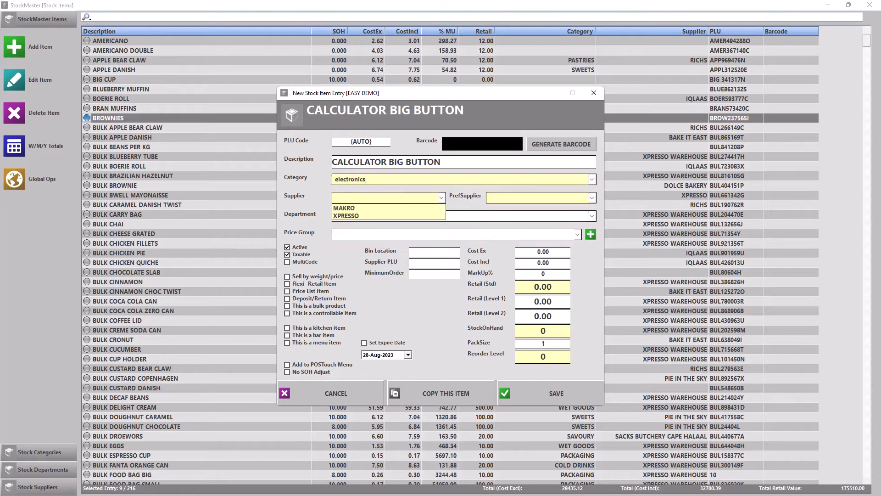
{"action": "key", "text": "Down"}
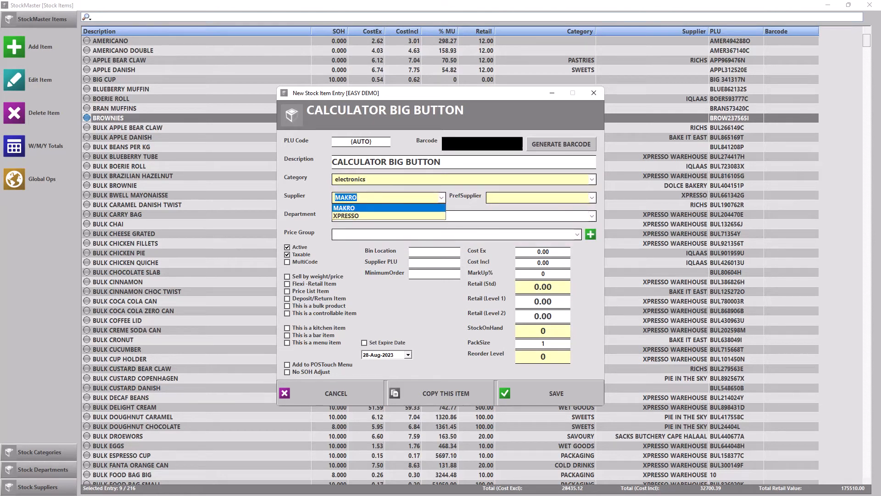
{"action": "key", "text": "Tab"}
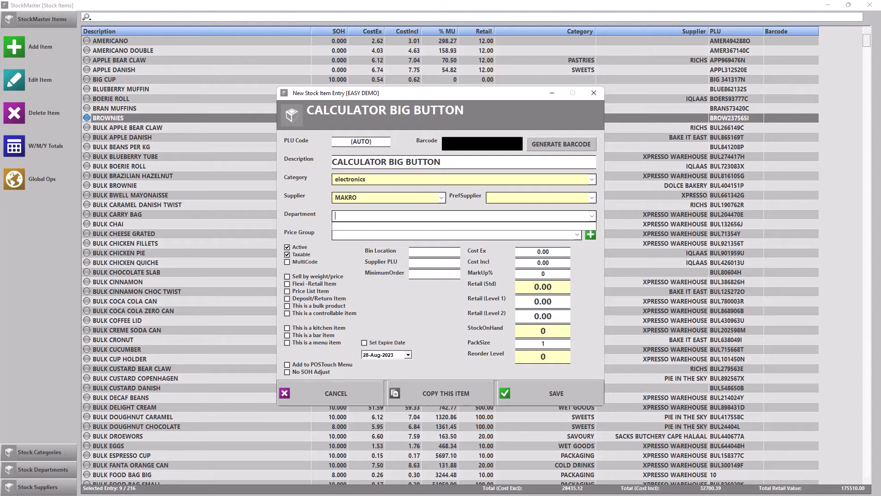
{"action": "key", "text": "Tab"}
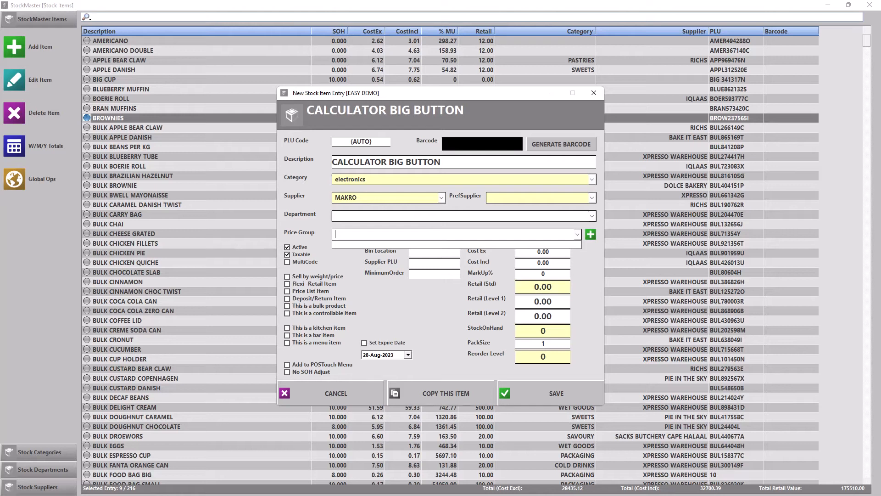
{"action": "left_click", "coordinate": [740, 465]}
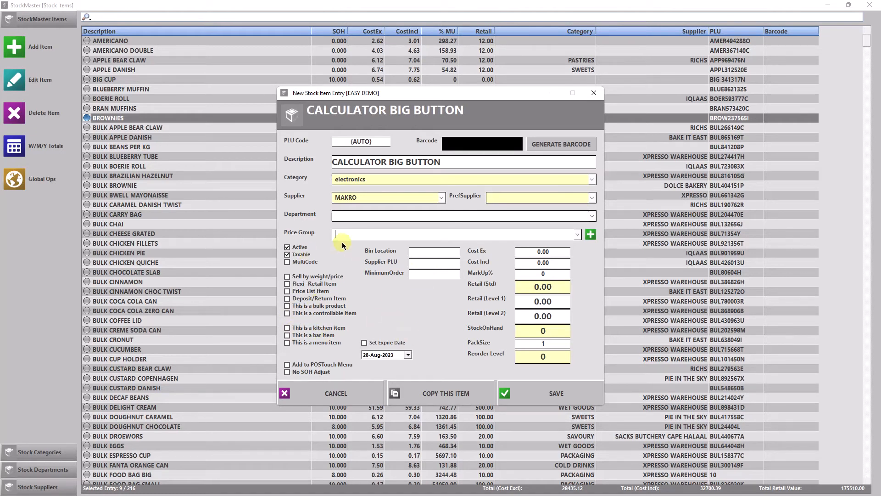
{"action": "left_click", "coordinate": [432, 254]}
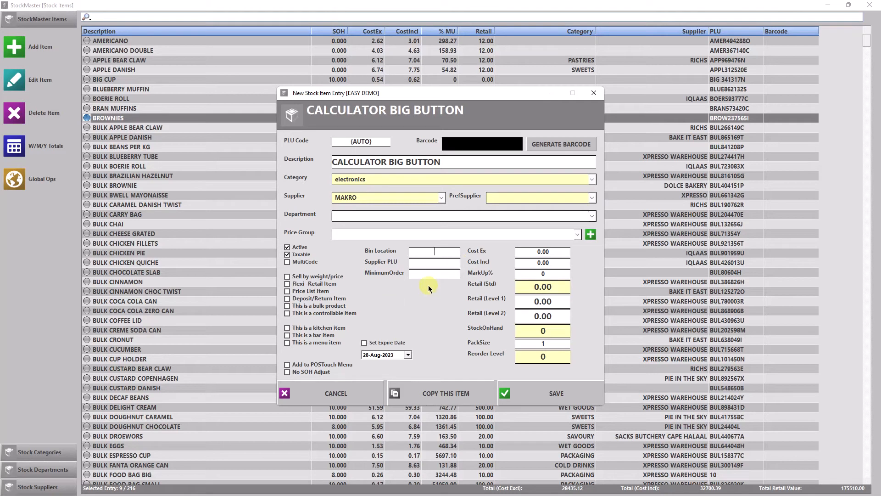
{"action": "left_click", "coordinate": [431, 248]}
{"action": "left_click", "coordinate": [434, 262]}
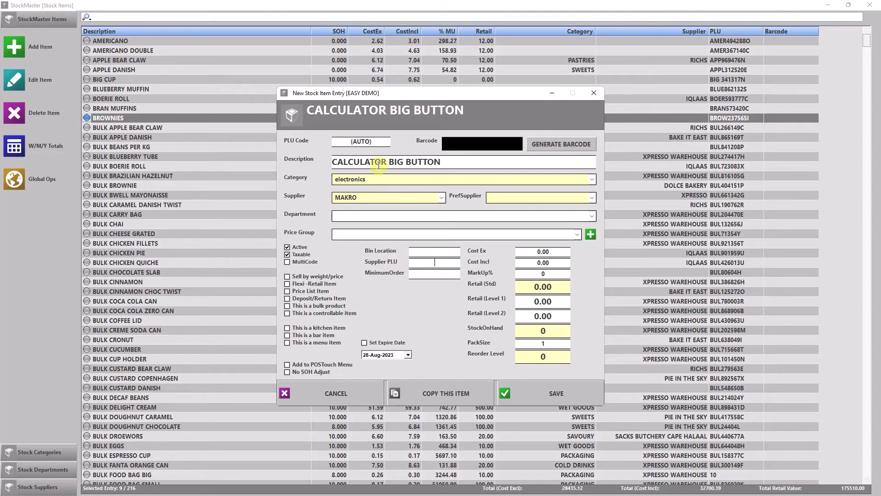
{"action": "left_click", "coordinate": [430, 259]}
{"action": "left_click", "coordinate": [435, 273]}
Set the calculator's cost including tax to 66 and its markup to 56 percent.
{"action": "left_click", "coordinate": [557, 249]}
{"action": "key", "text": "Tab"}
{"action": "type", "text": "66"}
{"action": "key", "text": "Tab"}
{"action": "type", "text": "56"}
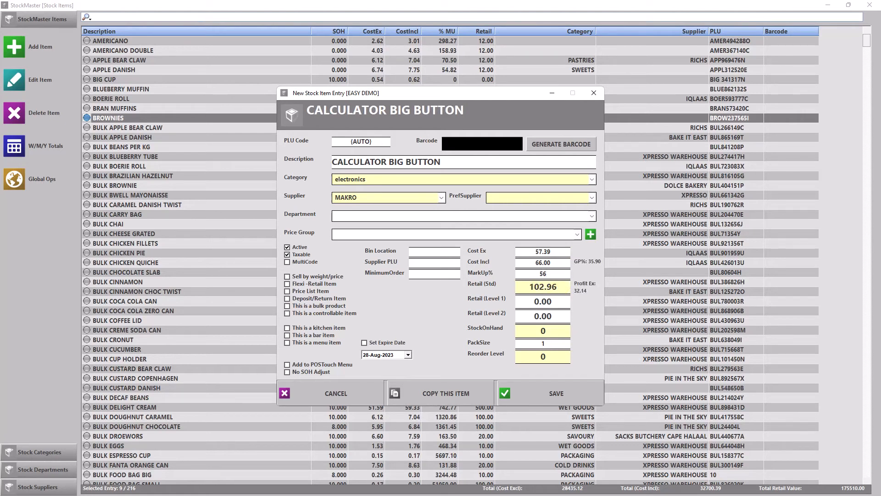
Set the calculator's standard retail price to 99.
{"action": "left_click", "coordinate": [562, 286]}
{"action": "type", "text": "99"}
{"action": "key", "text": "Tab"}
Set the calculator's stock on hand to 12 and its reorder level to 2.
{"action": "left_click", "coordinate": [550, 331]}
{"action": "type", "text": "12"}
{"action": "left_click", "coordinate": [559, 342]}
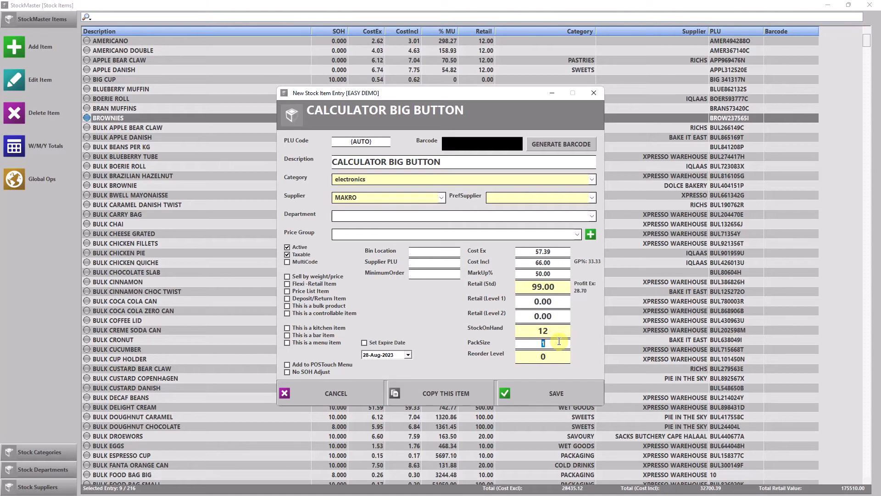
{"action": "left_click", "coordinate": [559, 358]}
{"action": "type", "text": "2"}
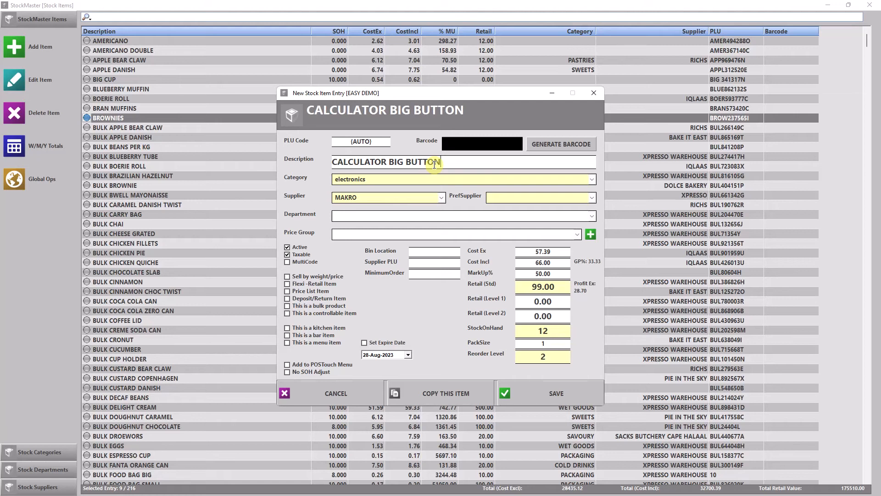
Extend the new item's description to "CALCULATOR BIG BUTTON RED".
{"action": "type", "text": "RED"}
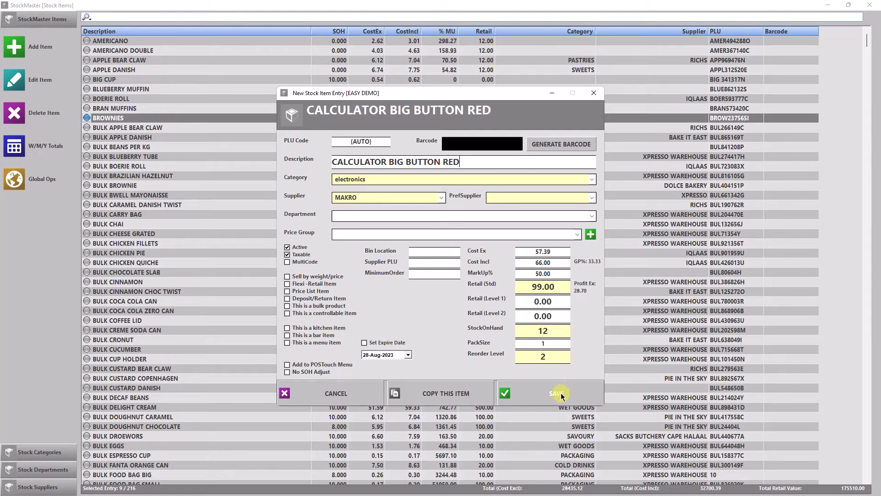
Shorten the new item's description to "CALCULATOR BIG BUTTON" and save the item without adding another.
{"action": "key", "text": "BackSpace"}
{"action": "key", "text": "BackSpace"}
{"action": "key", "text": "BackSpace"}
{"action": "key", "text": "BackSpace"}
{"action": "left_click", "coordinate": [561, 395]}
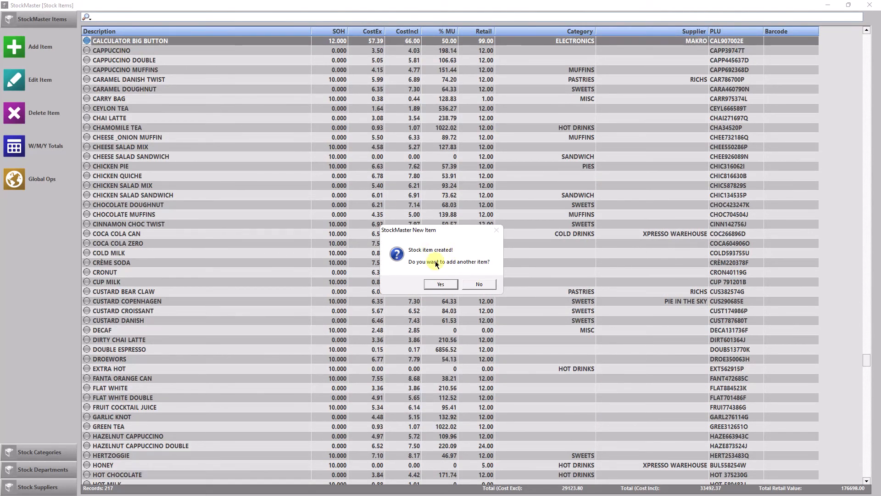
{"action": "left_click", "coordinate": [479, 284]}
Open the CALCULATOR BIG BUTTON stock item for editing and review its profile, including the PLU code and description.
{"action": "scroll", "coordinate": [131, 41], "scroll_direction": "up", "scroll_amount": 1}
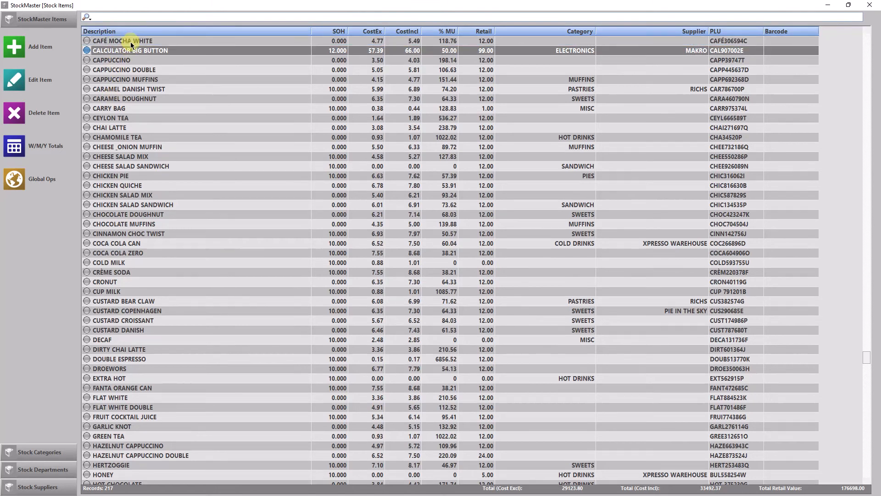
{"action": "left_click", "coordinate": [136, 50]}
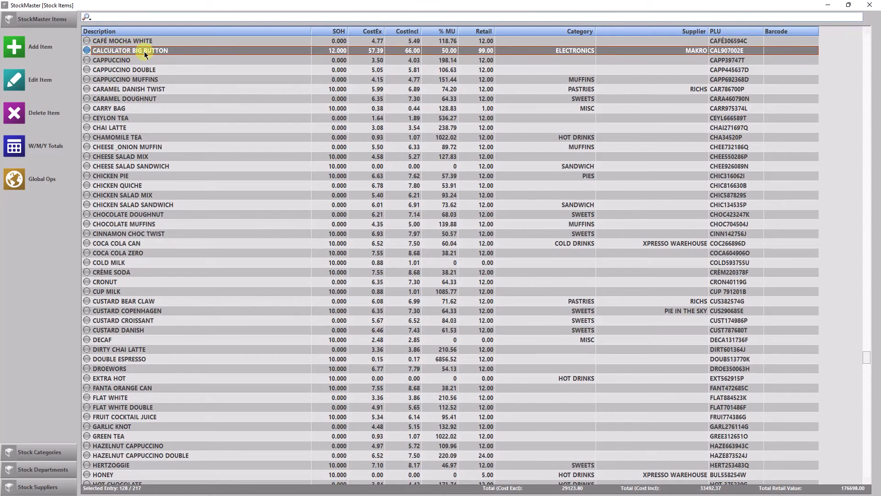
{"action": "double_click", "coordinate": [156, 51]}
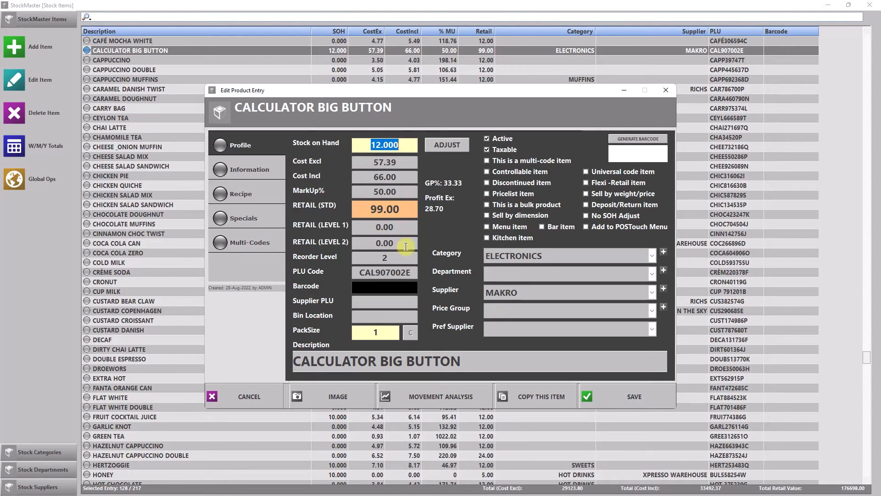
{"action": "left_click", "coordinate": [362, 272]}
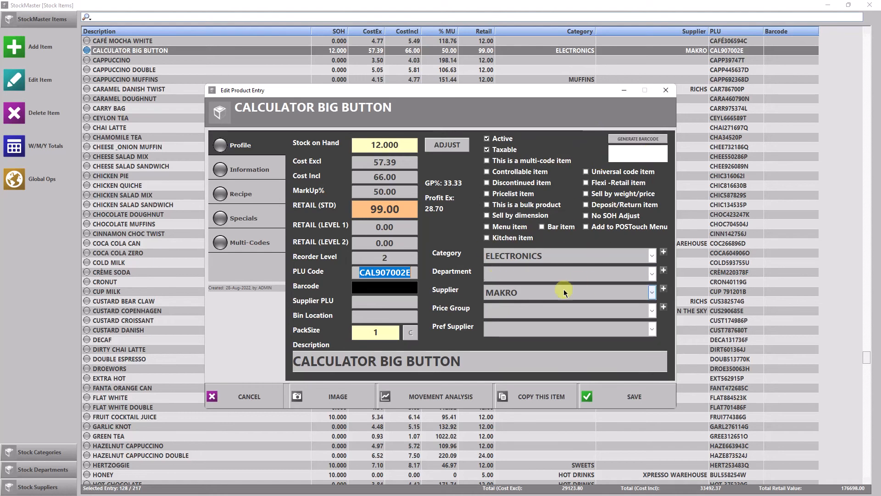
{"action": "left_click", "coordinate": [374, 360]}
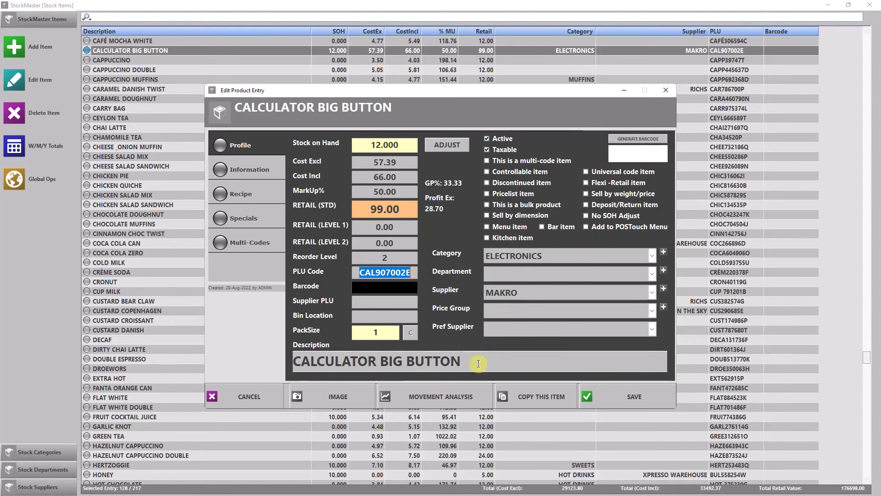
Put the calculator on special from 01-Sep-2022 to 30-Sep-2022 at a special price of 80.
{"action": "left_click", "coordinate": [250, 170]}
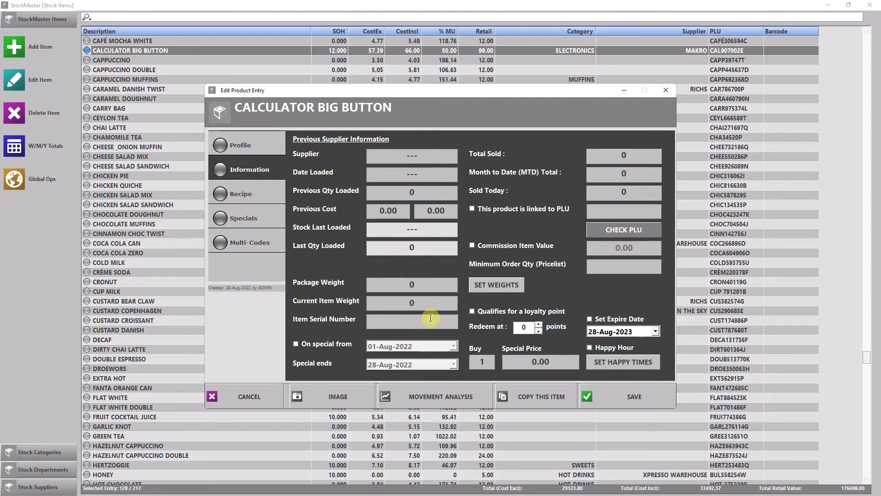
{"action": "left_click", "coordinate": [302, 346]}
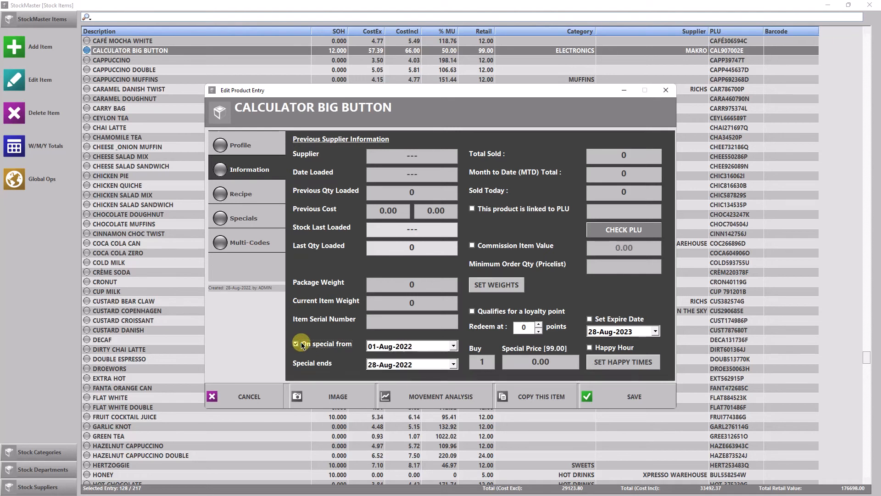
{"action": "left_click", "coordinate": [453, 345]}
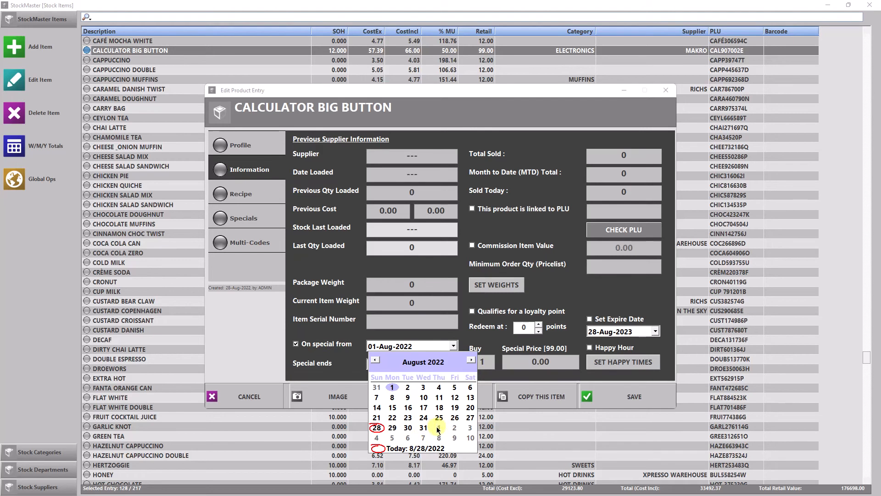
{"action": "left_click", "coordinate": [438, 427]}
{"action": "left_click", "coordinate": [453, 365]}
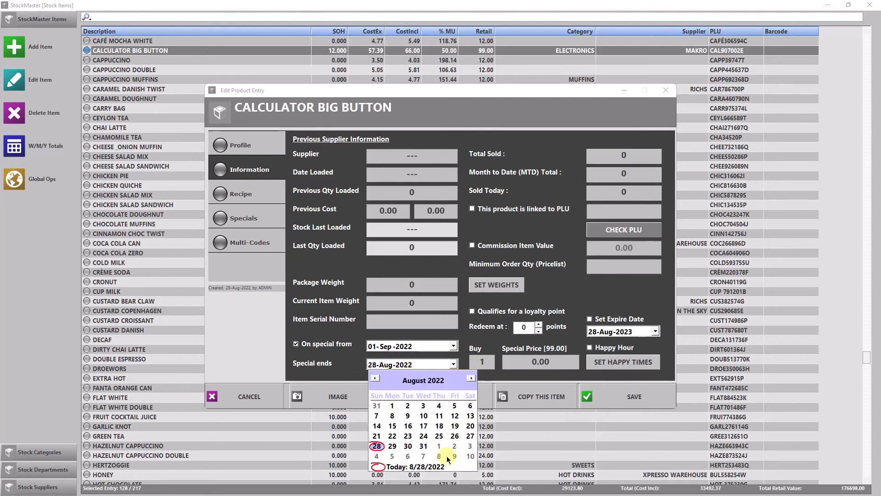
{"action": "left_click", "coordinate": [471, 378]}
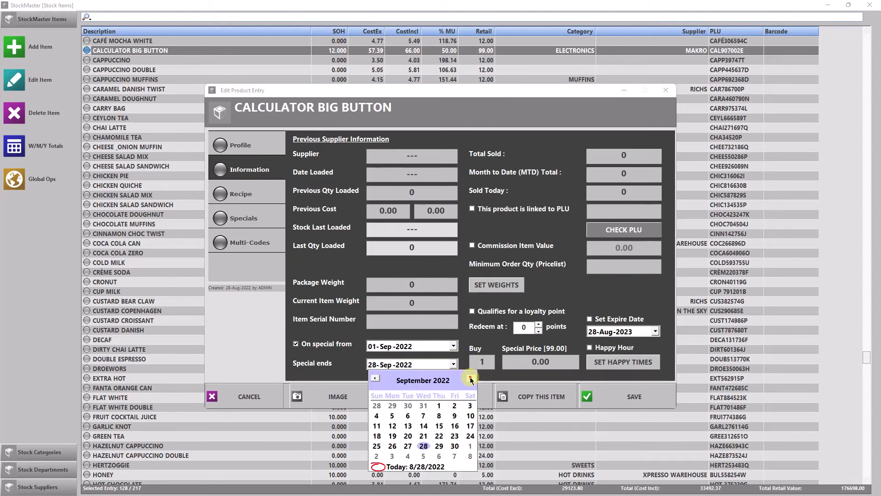
{"action": "left_click", "coordinate": [455, 445]}
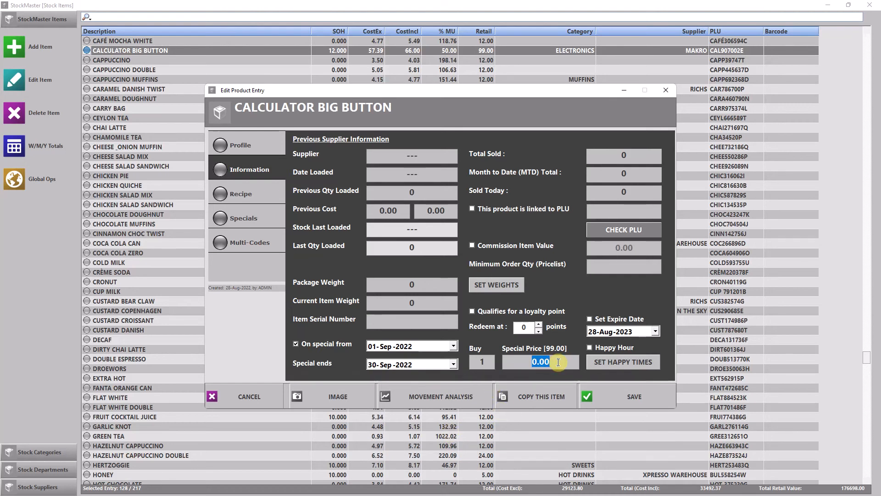
{"action": "type", "text": "0"}
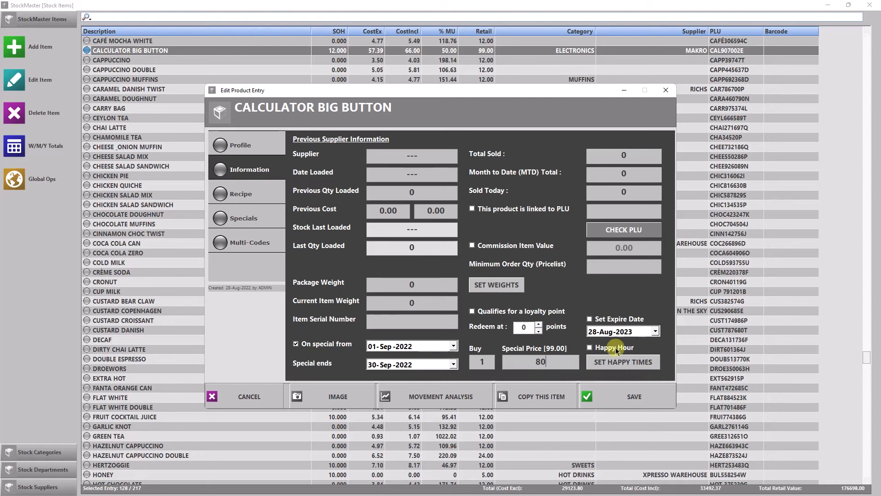
{"action": "left_click", "coordinate": [476, 363]}
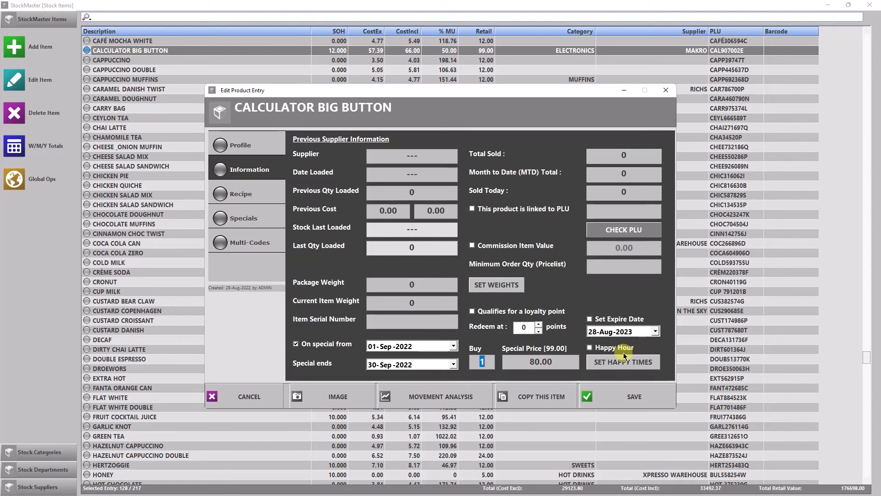
Review the calculator's recipe, specials group, multi-code and image options.
{"action": "left_click", "coordinate": [240, 195]}
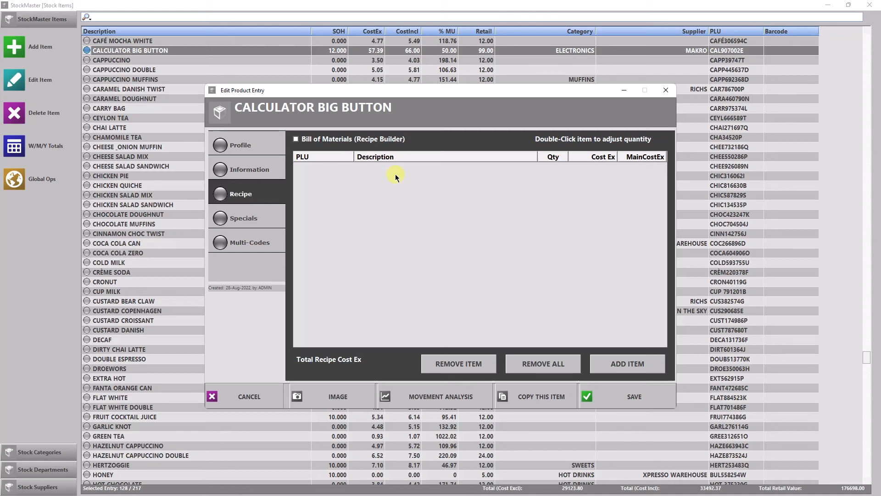
{"action": "left_click", "coordinate": [255, 220]}
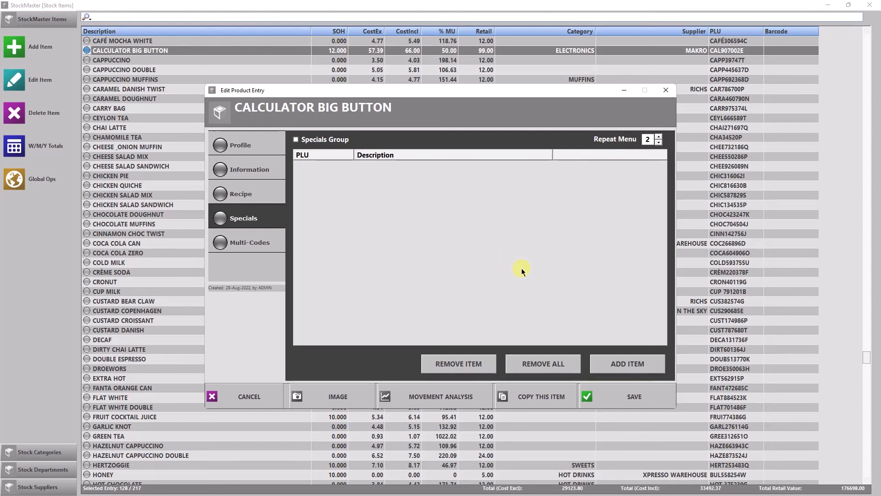
{"action": "left_click", "coordinate": [234, 241]}
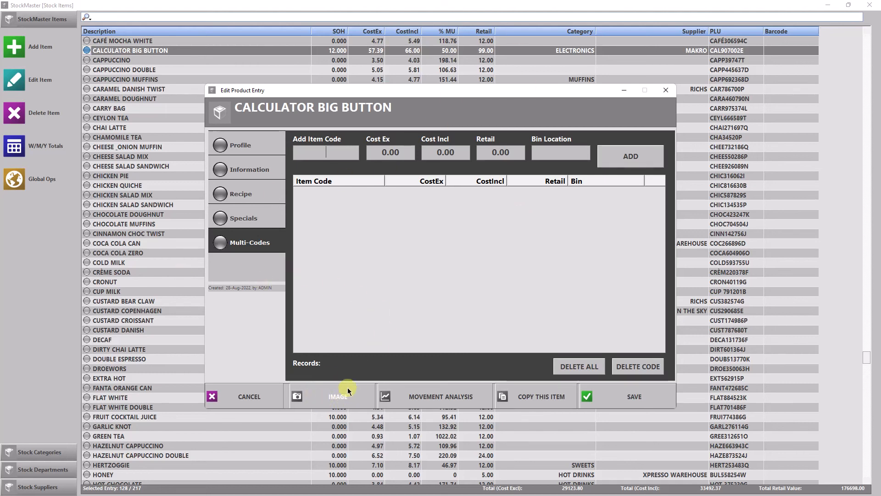
{"action": "left_click", "coordinate": [336, 399]}
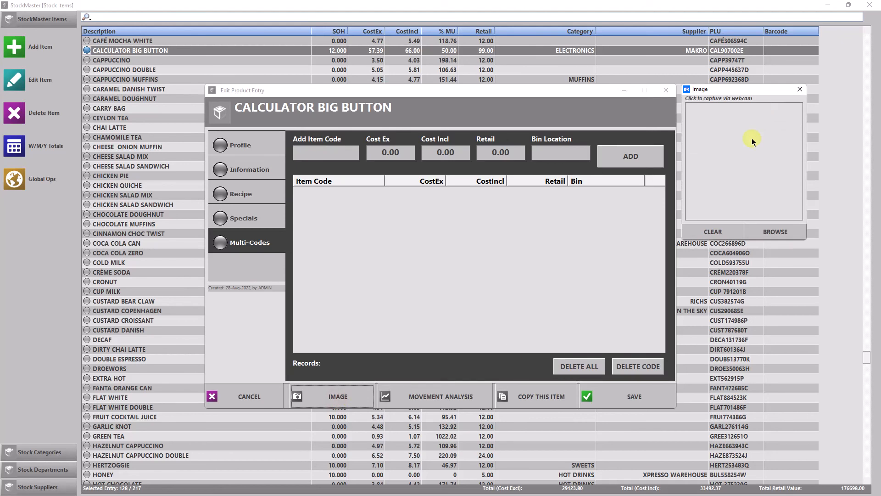
{"action": "left_click", "coordinate": [799, 89]}
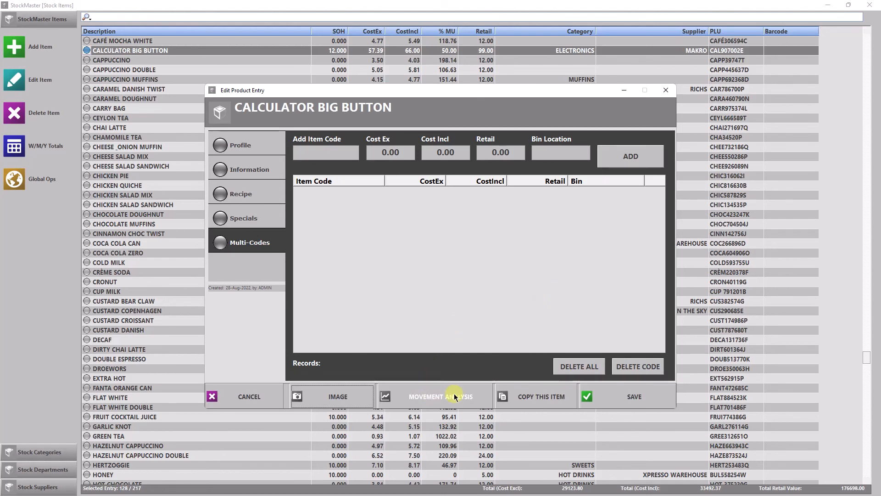
View the calculator's movement analysis from 01-Jul-2022 to 28-Aug-2022, including its sales graph.
{"action": "left_click", "coordinate": [434, 393]}
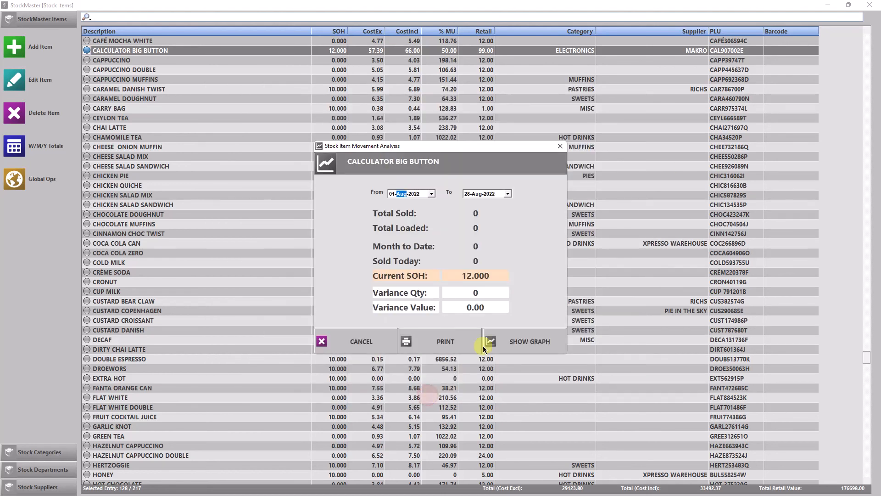
{"action": "left_click", "coordinate": [432, 193]}
{"action": "left_click", "coordinate": [397, 206]}
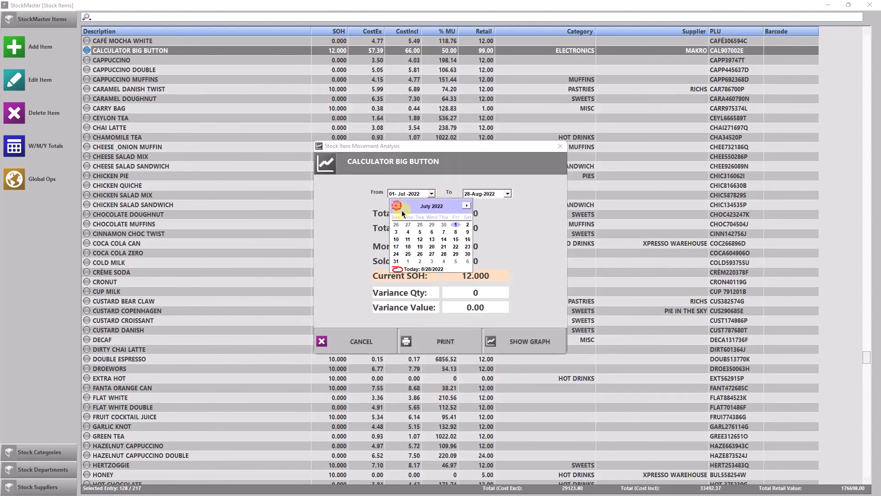
{"action": "left_click", "coordinate": [456, 225]}
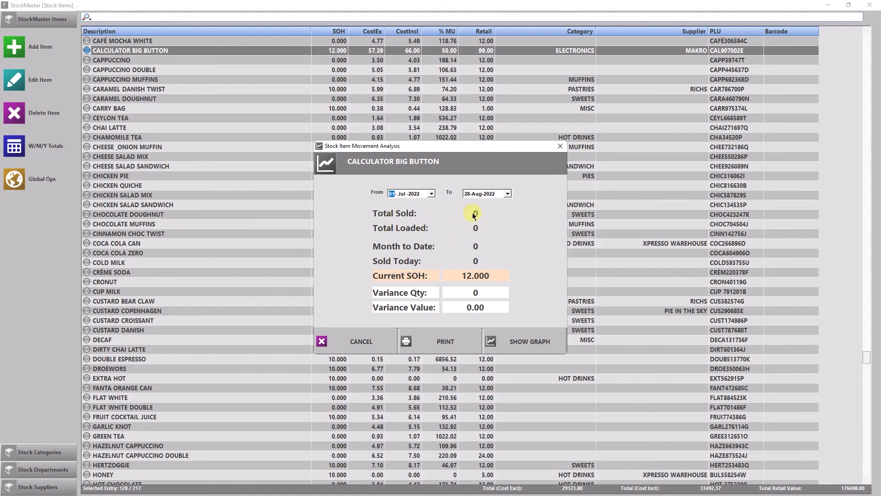
{"action": "left_click", "coordinate": [520, 345]}
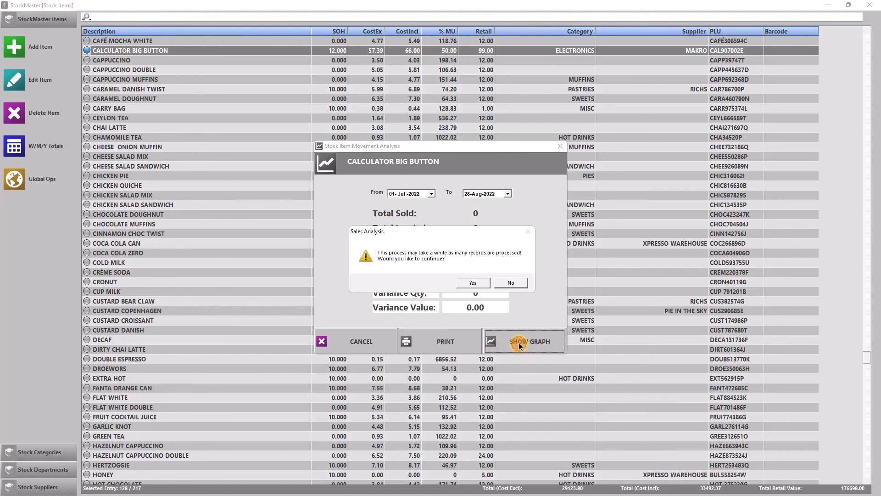
{"action": "left_click", "coordinate": [469, 280]}
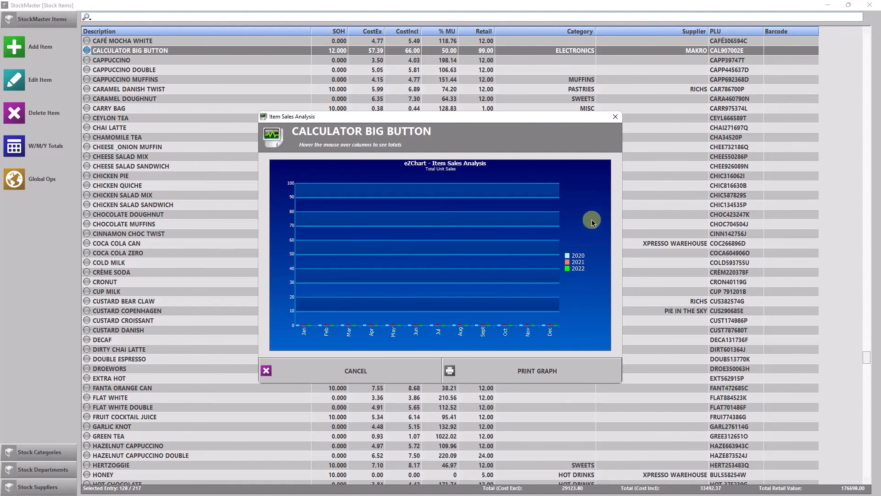
{"action": "left_click", "coordinate": [615, 116]}
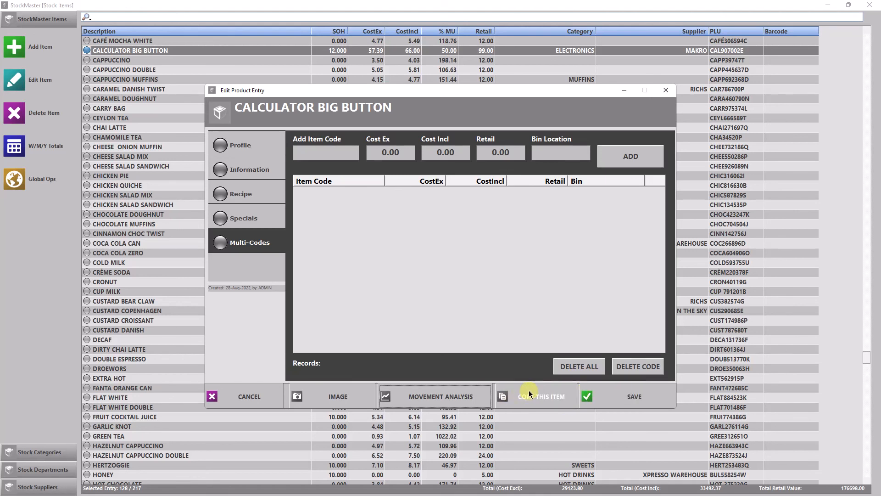
Generate a barcode label for the calculator using its item description and save it to the product's profile.
{"action": "left_click", "coordinate": [258, 149]}
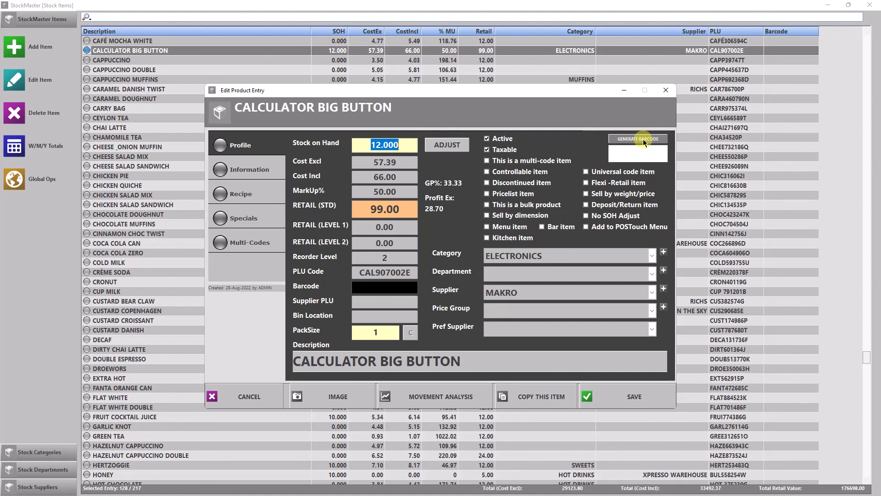
{"action": "left_click", "coordinate": [631, 139]}
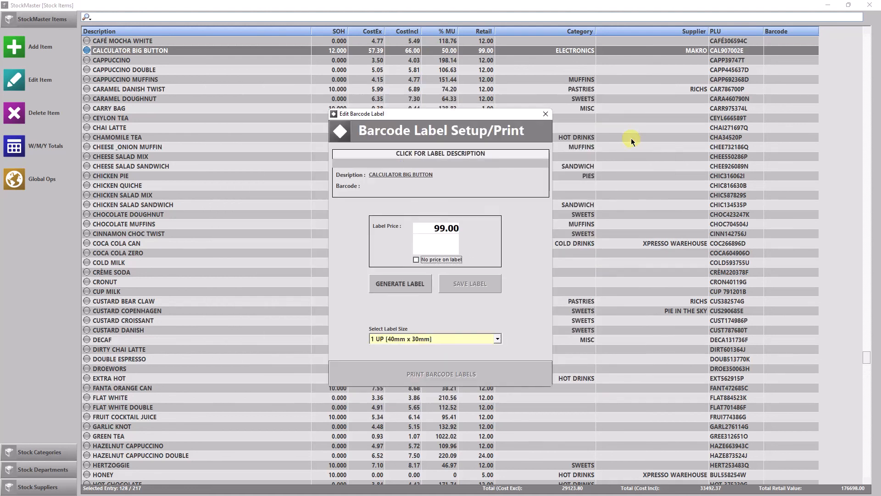
{"action": "left_click", "coordinate": [393, 179]}
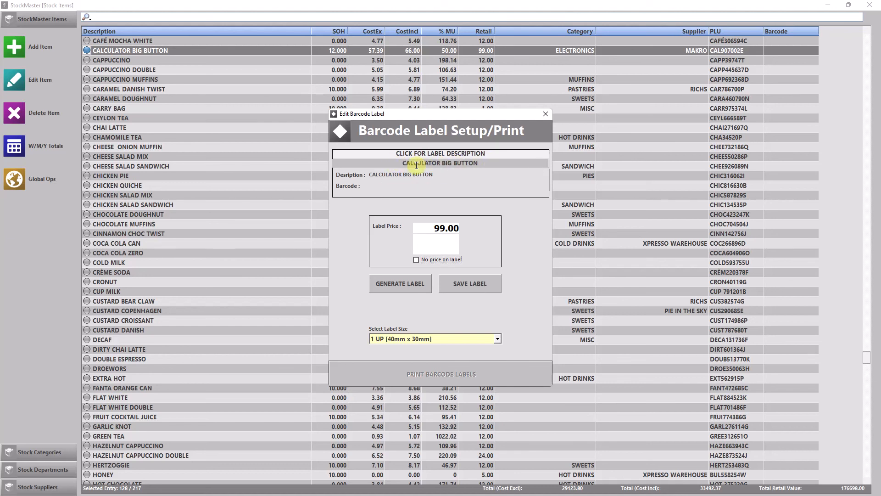
{"action": "left_click", "coordinate": [398, 165]}
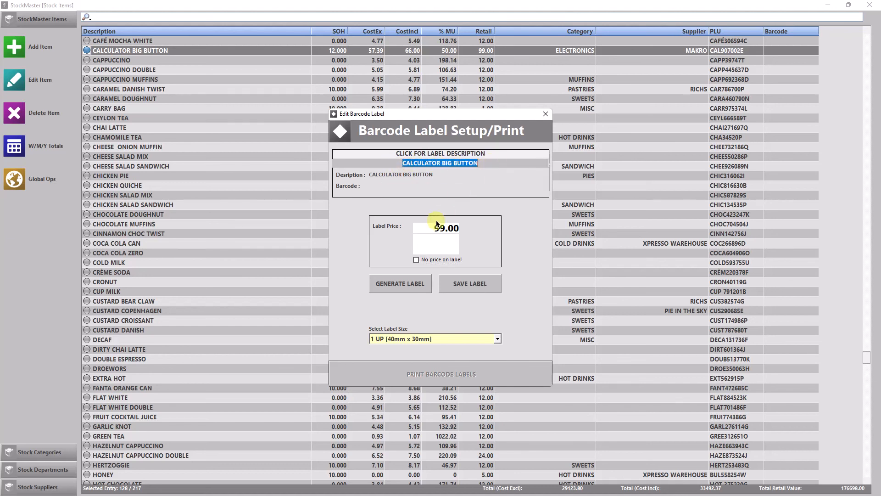
{"action": "left_click", "coordinate": [410, 284]}
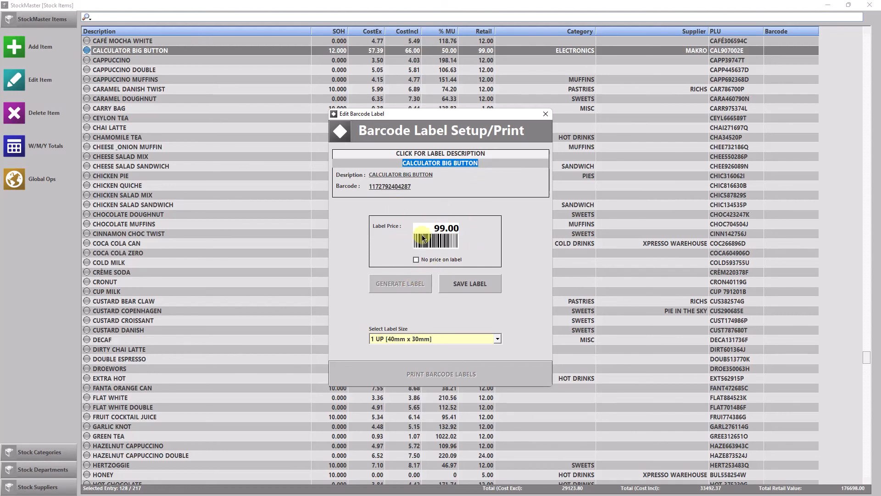
{"action": "left_click", "coordinate": [468, 281]}
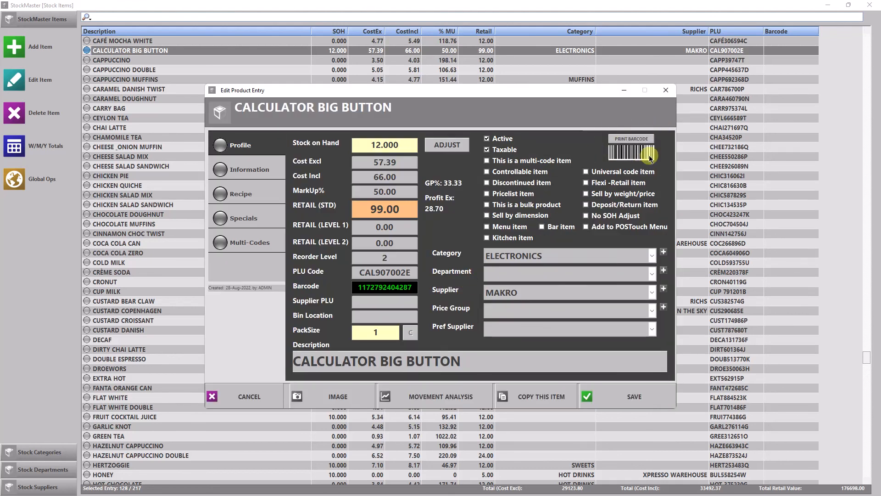
{"action": "left_click_drag", "start_coordinate": [355, 286], "coordinate": [418, 287]}
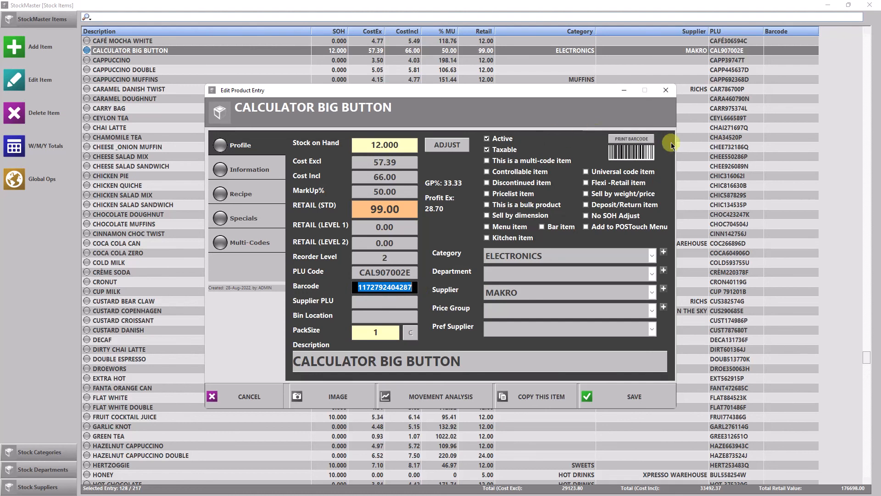
Review the available label schemes in the calculator's barcode label settings and save with the 1 UP [40mm x 30mm] scheme.
{"action": "left_click", "coordinate": [635, 138]}
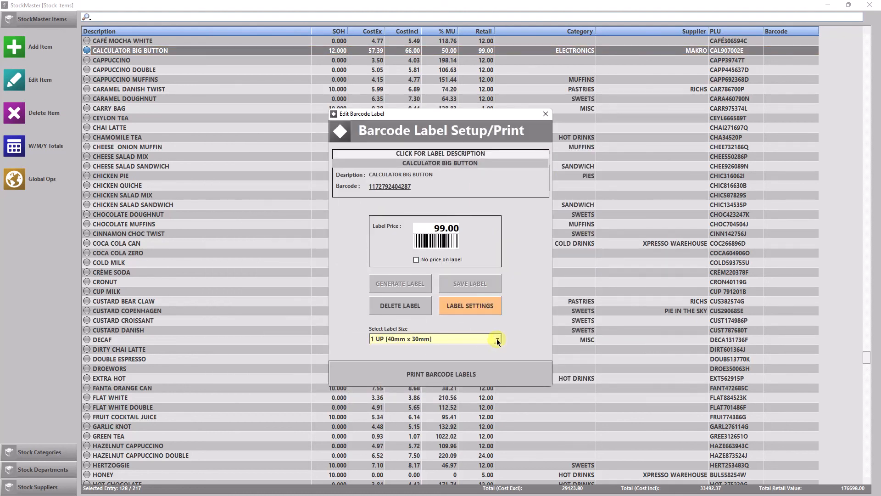
{"action": "left_click", "coordinate": [479, 313]}
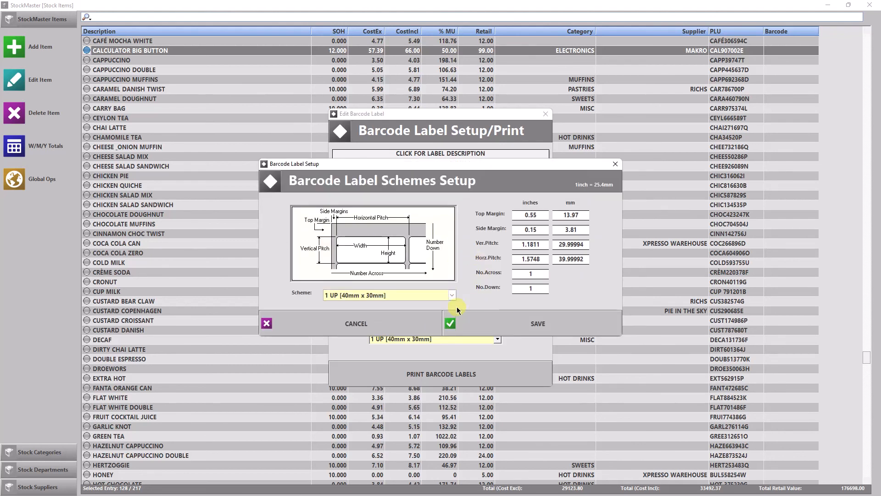
{"action": "left_click", "coordinate": [451, 296]}
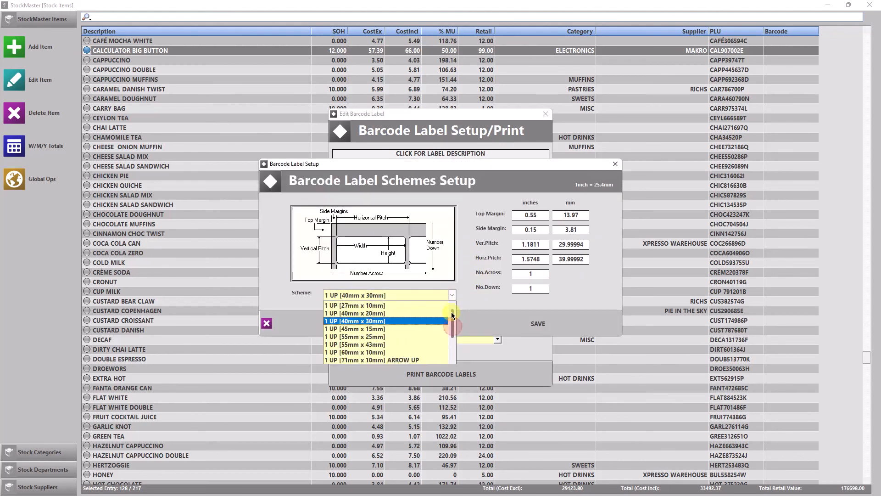
{"action": "mouse_move", "coordinate": [453, 322]}
{"action": "left_mouse_down"}
{"action": "mouse_move", "coordinate": [457, 340]}
{"action": "mouse_move", "coordinate": [458, 310]}
{"action": "left_mouse_up"}
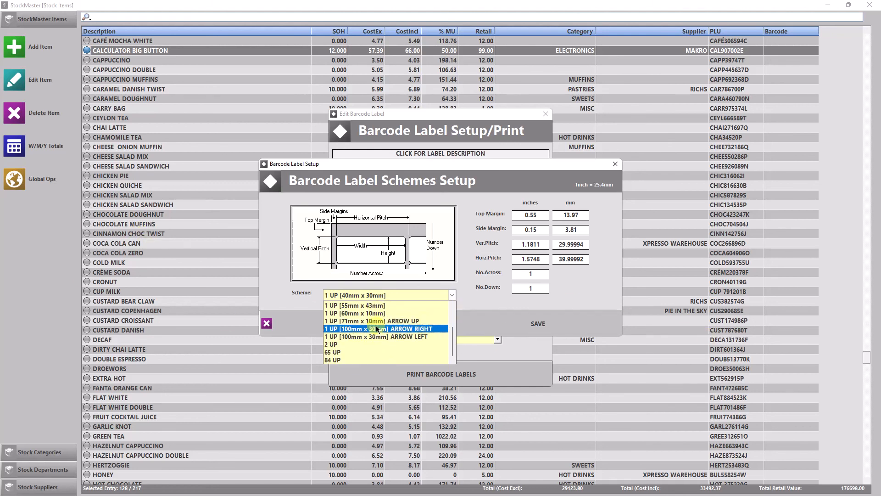
{"action": "scroll", "coordinate": [394, 331], "scroll_direction": "down", "scroll_amount": 2}
{"action": "left_click", "coordinate": [472, 305]}
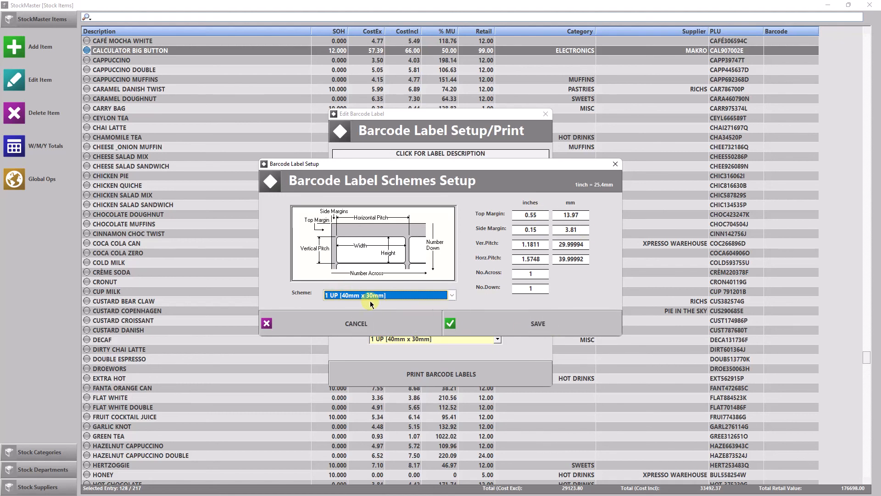
{"action": "left_click", "coordinate": [465, 322]}
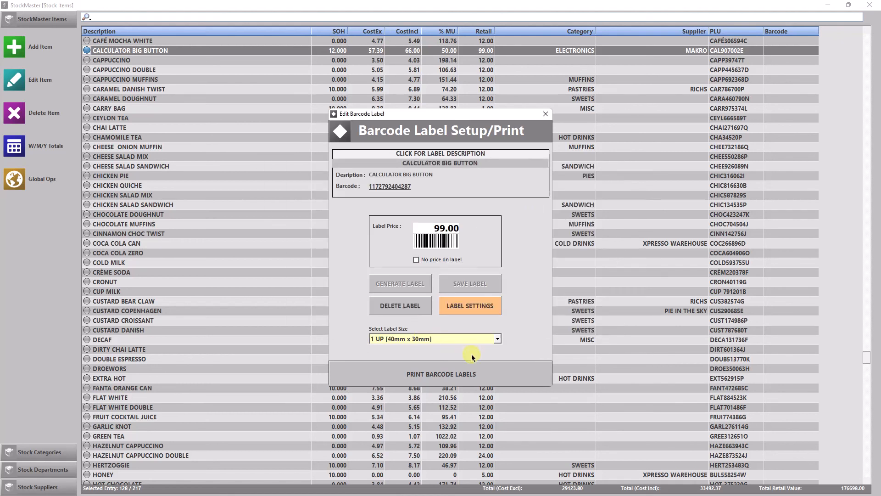
Review the barcode label printing options with PDFCreator as the printer, try changing the number of copies, and leave without printing.
{"action": "left_click", "coordinate": [445, 374]}
{"action": "left_click", "coordinate": [489, 182]}
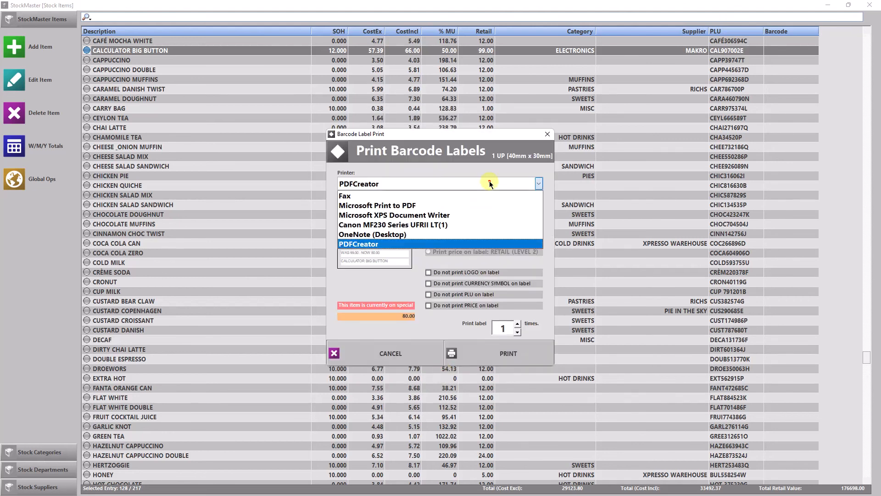
{"action": "left_click", "coordinate": [372, 245]}
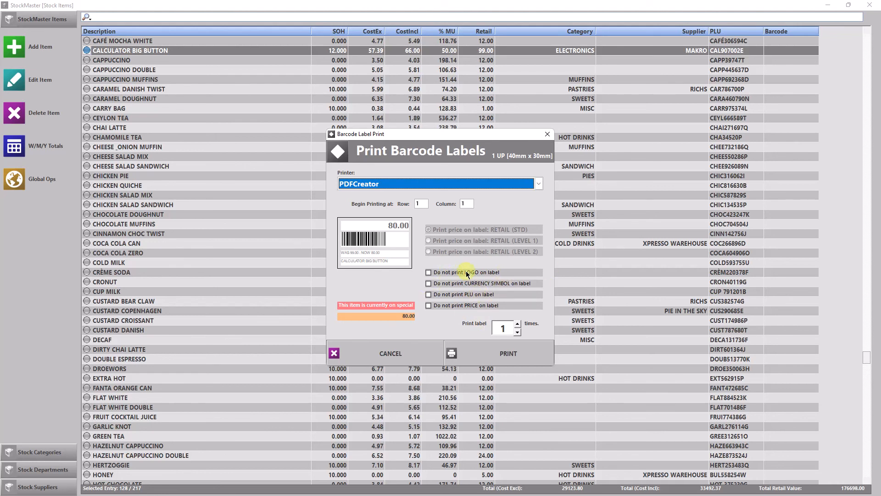
{"action": "left_click", "coordinate": [518, 324]}
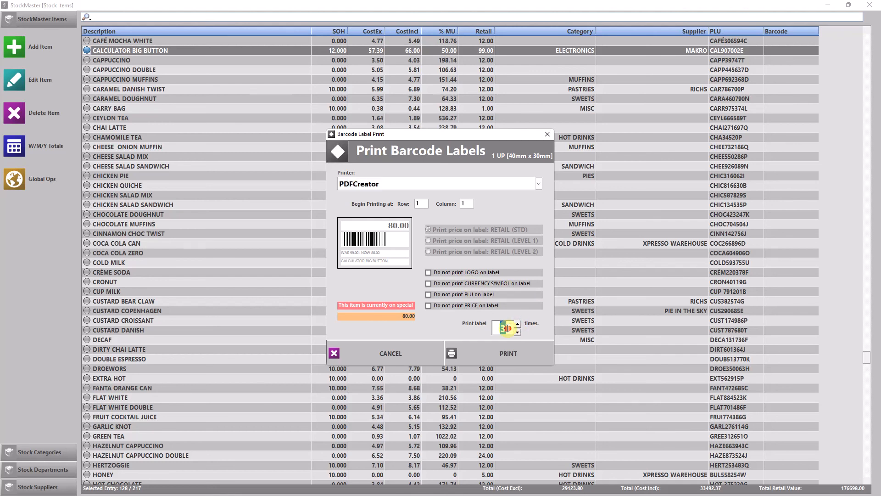
{"action": "type", "text": "87"}
{"action": "left_click", "coordinate": [426, 365]}
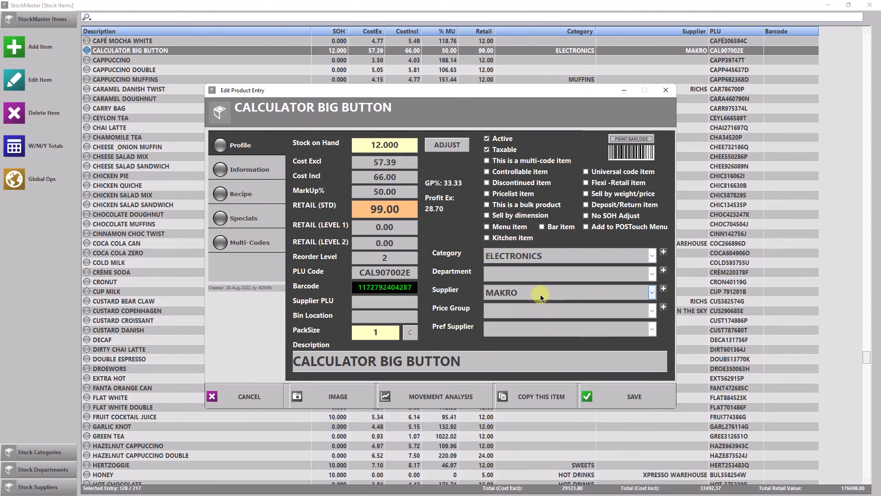
Save the calculator's product entry, and reopen it from the items list to check its special before saving again.
{"action": "left_click", "coordinate": [628, 397]}
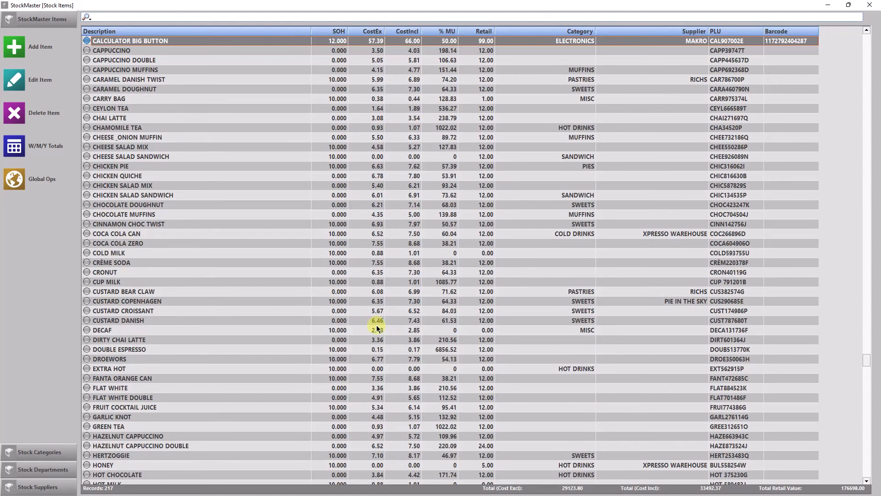
{"action": "double_click", "coordinate": [126, 42]}
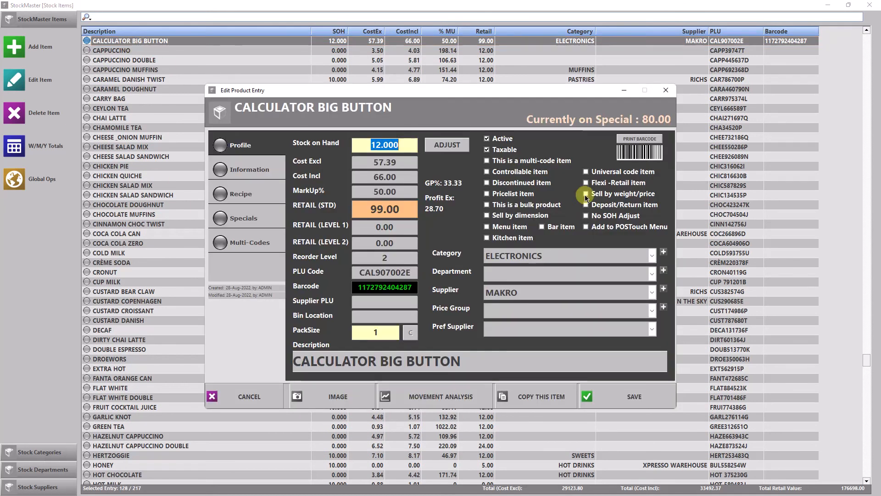
{"action": "left_click", "coordinate": [642, 394]}
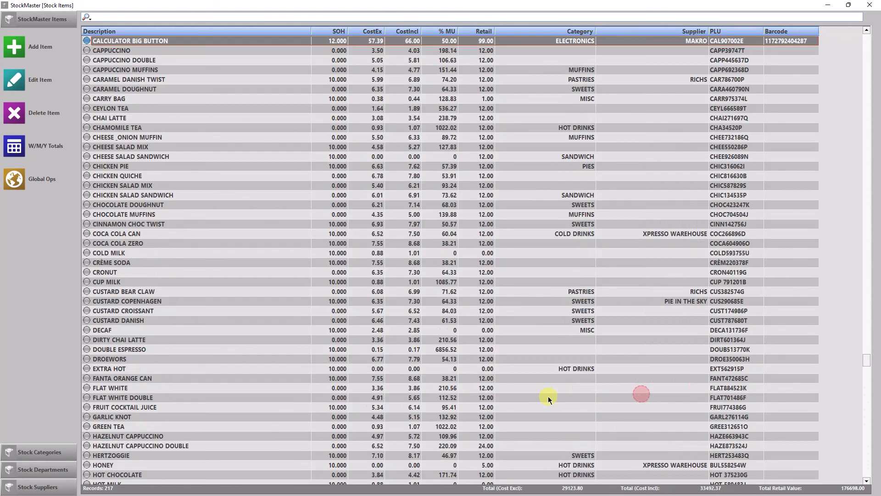
View the ELECTRONICS entry in the stock categories and close Stock Master.
{"action": "left_click", "coordinate": [43, 455]}
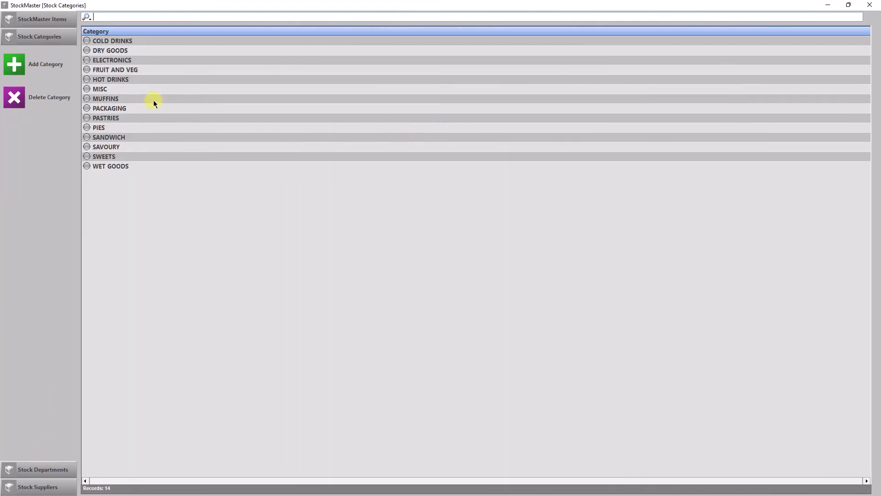
{"action": "left_click", "coordinate": [121, 64]}
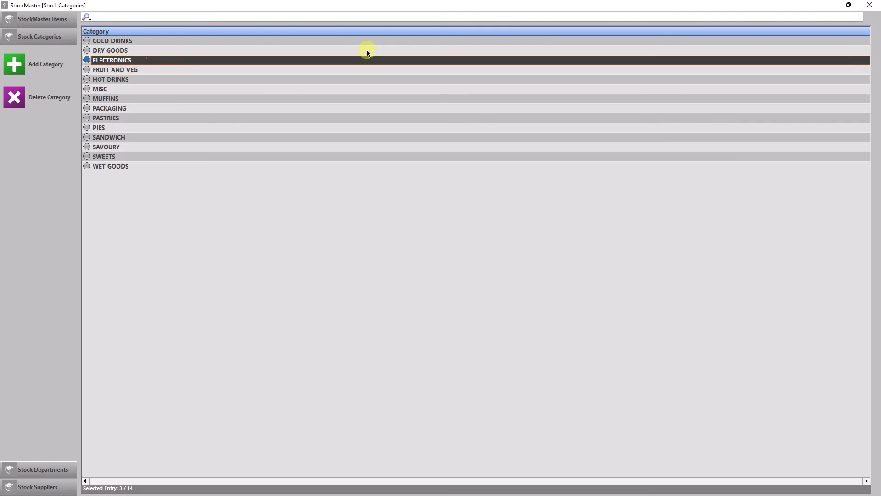
{"action": "left_click", "coordinate": [874, 10]}
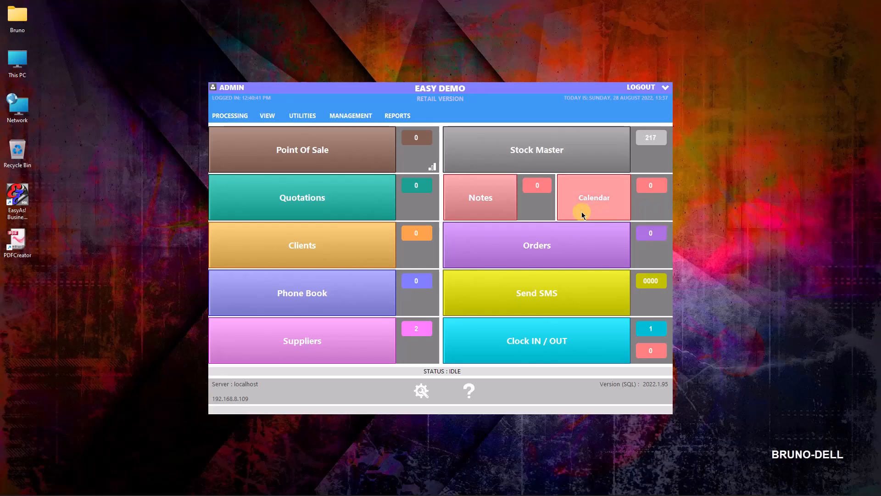